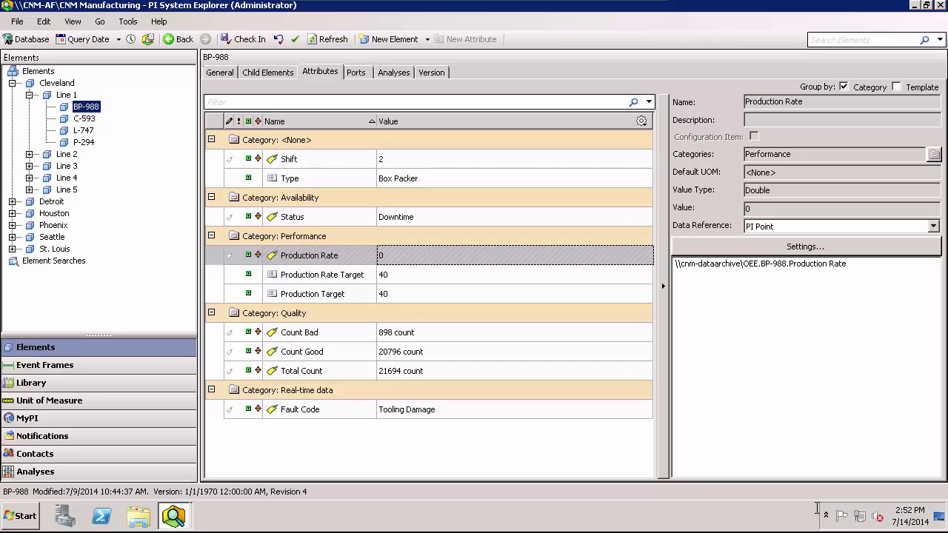
Bring the BP-988 Production Rate trend forward from the taskbar's PI System Explorer window list
left_click(170, 522)
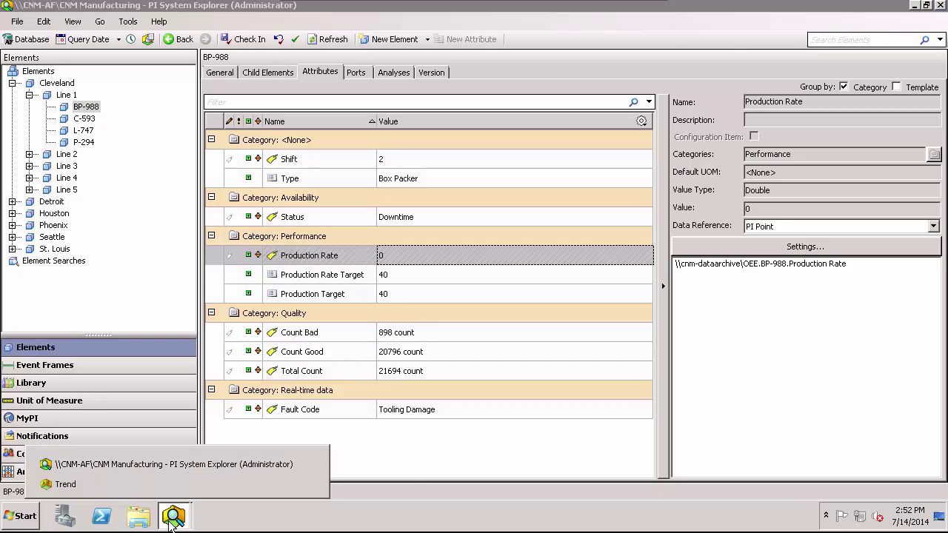
Review the four-hour Production Rate trend, then close it to return to BP-988's attributes
left_click(171, 484)
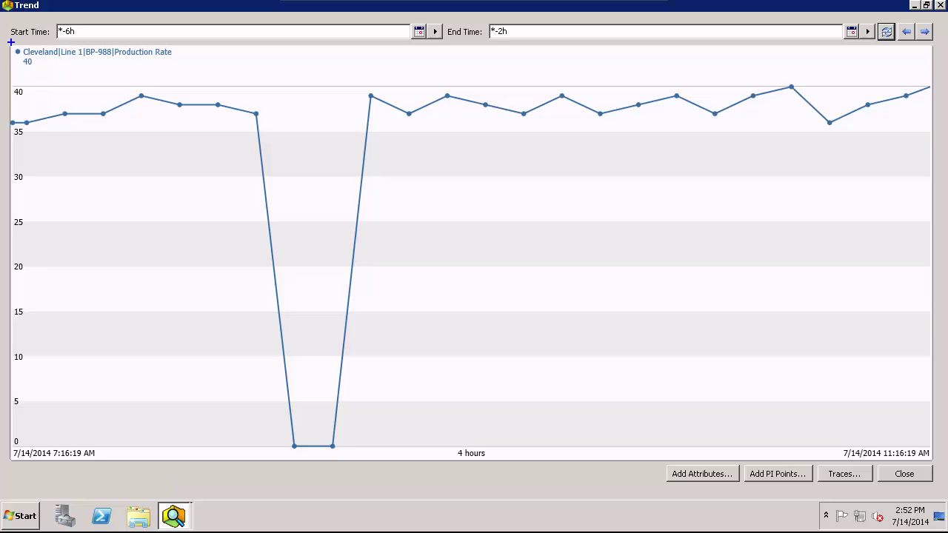
left_click_drag(10, 42, 199, 74)
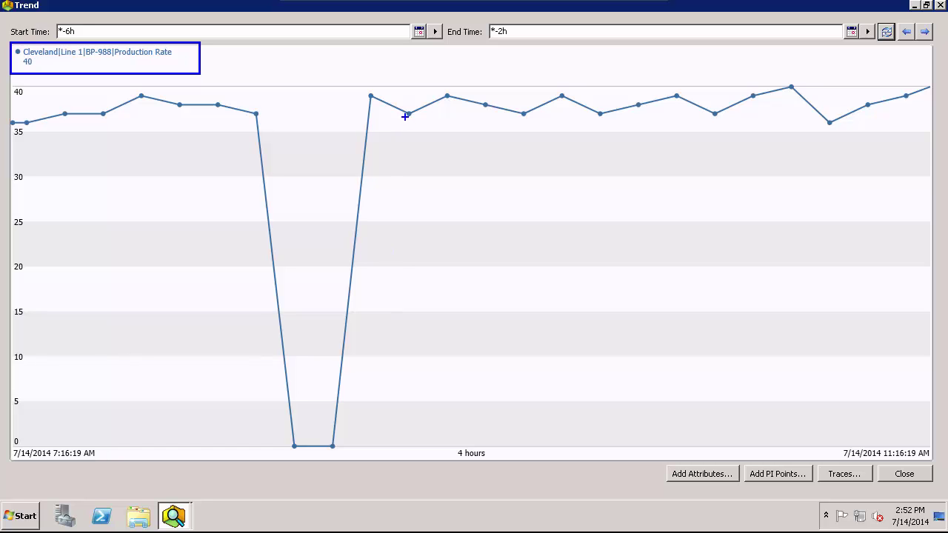
left_click(256, 112)
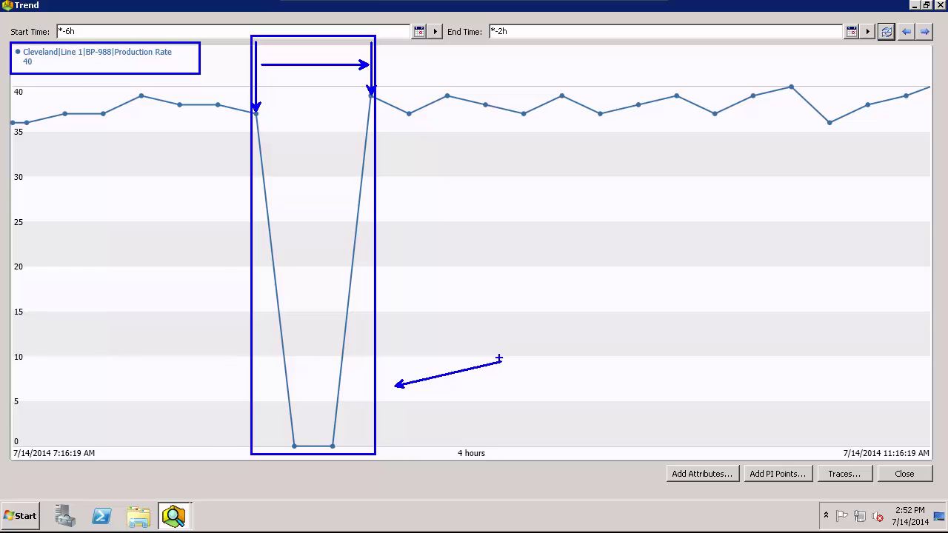
left_click(914, 5)
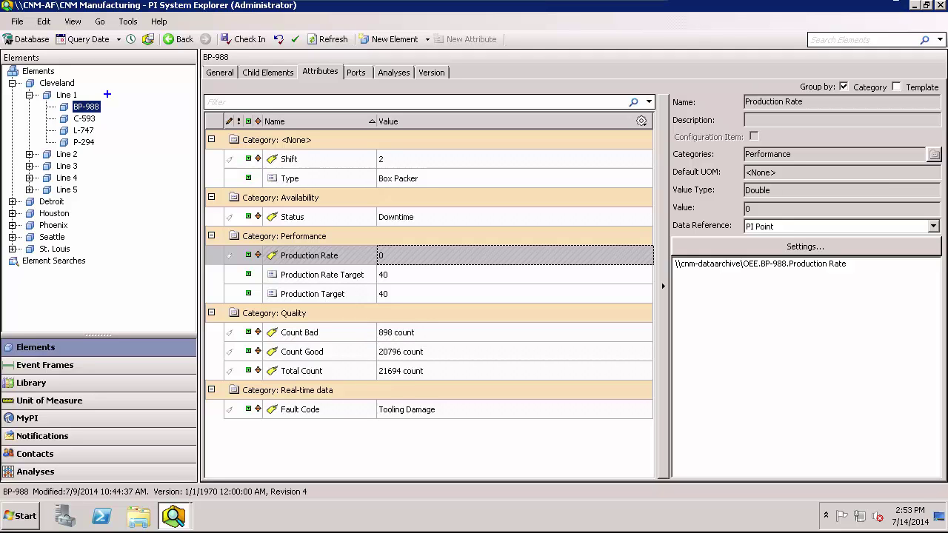
left_click_drag(106, 105, 151, 98)
left_click_drag(261, 207, 424, 228)
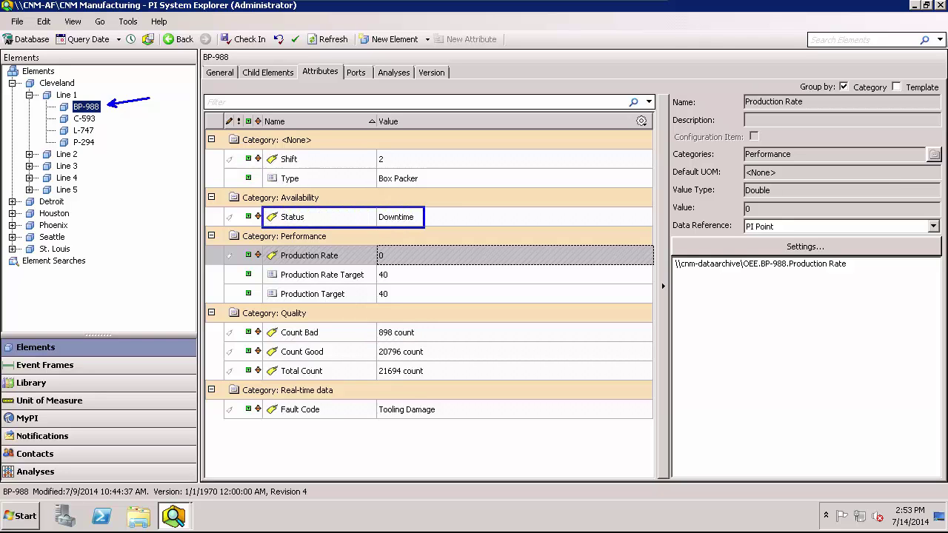
left_click_drag(443, 216, 489, 196)
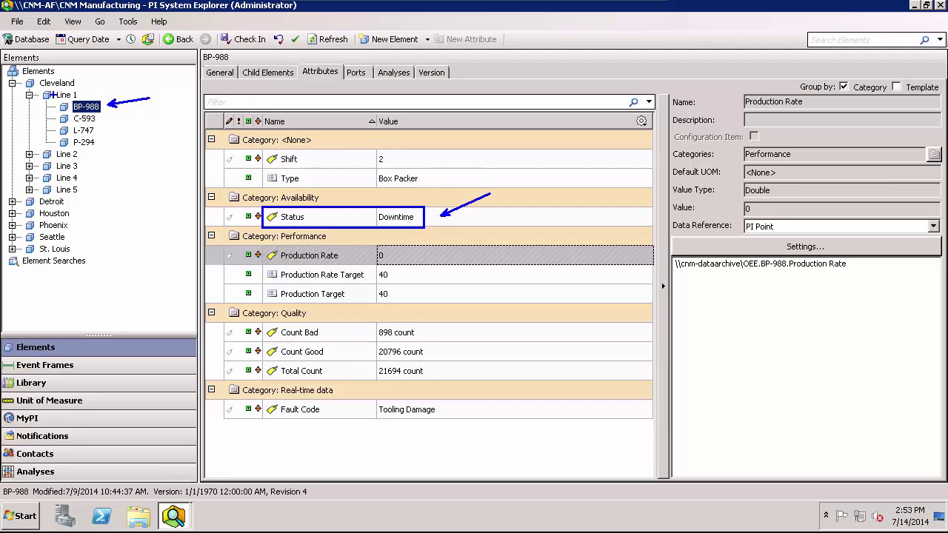
left_click_drag(37, 86, 81, 103)
key("Escape")
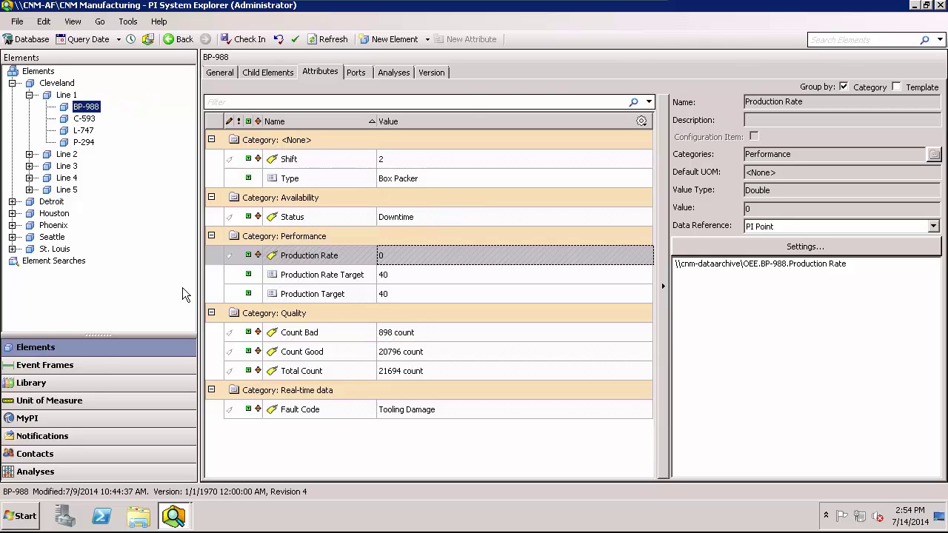
Create event frame template 'Downtime' with description 'Process Equipment Downtime Event'
left_click(71, 382)
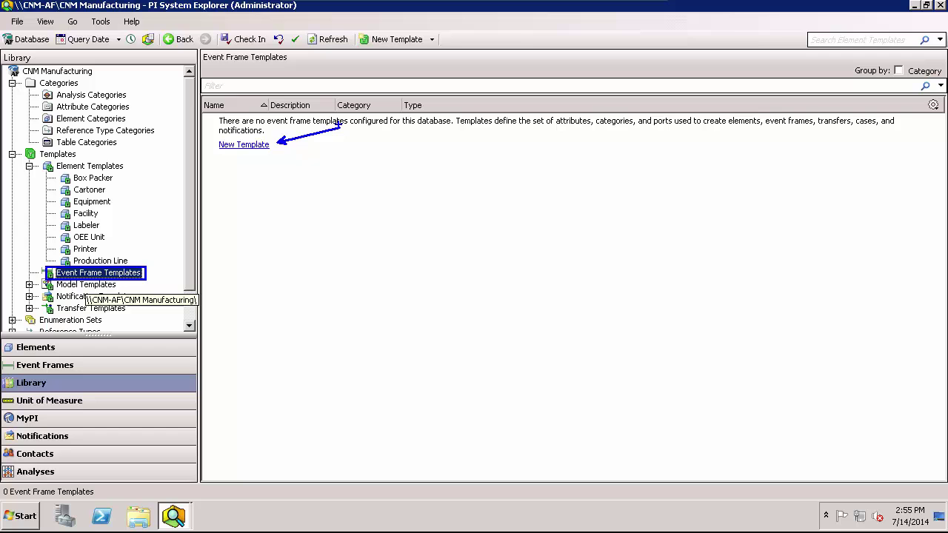
left_click(262, 151)
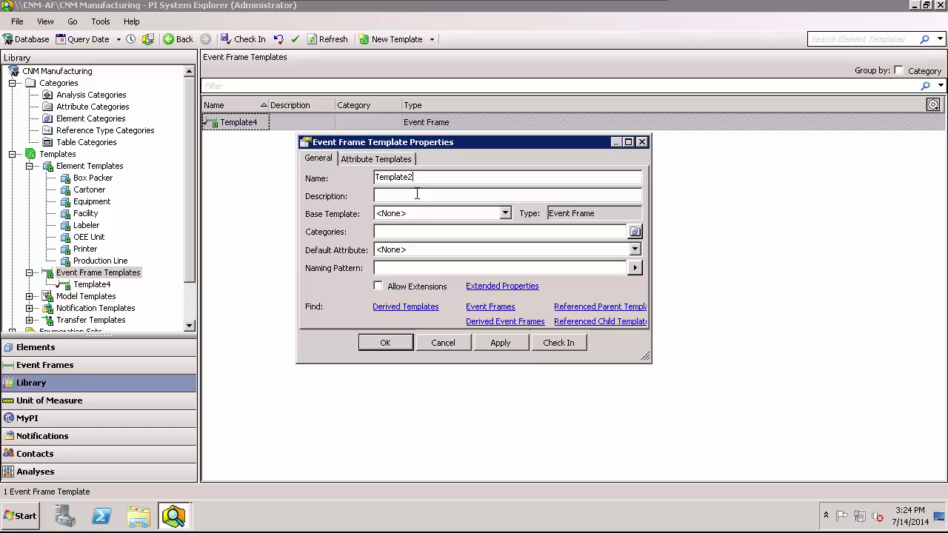
key("BackSpace")
key("BackSpace")
key("BackSpace")
type("Downt")
type("ime")
type("Process Equ")
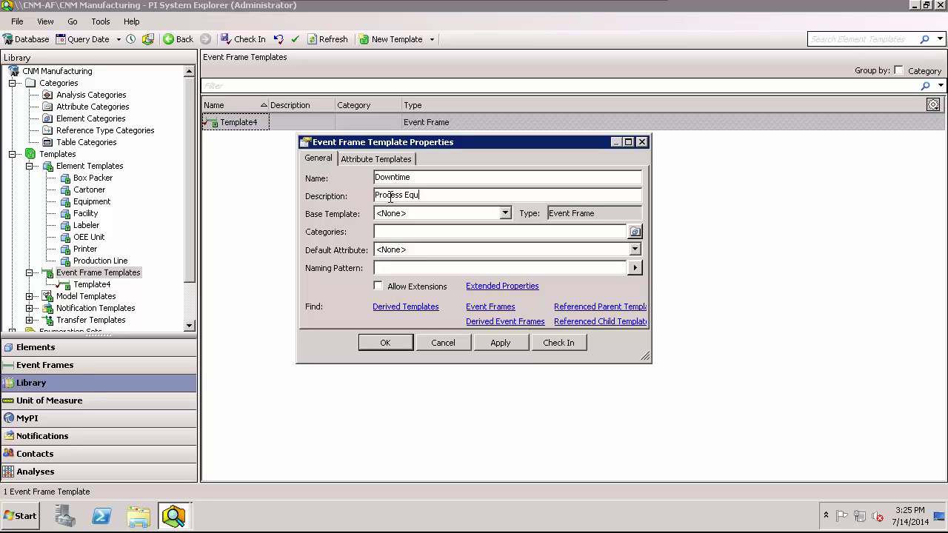
type("ipment Downtime Event")
left_click(394, 342)
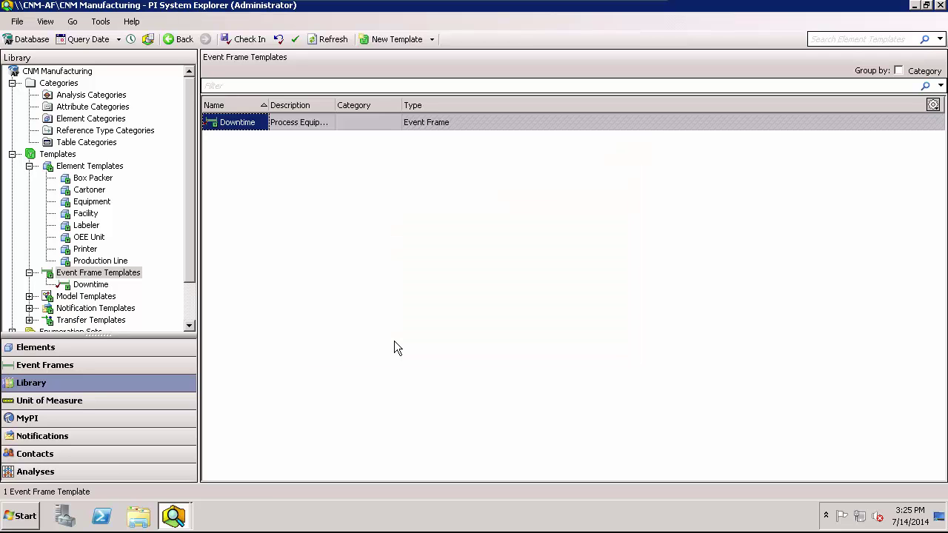
Add a 'Status' attribute template to Downtime, described as whether equipment is running
double_click(355, 123)
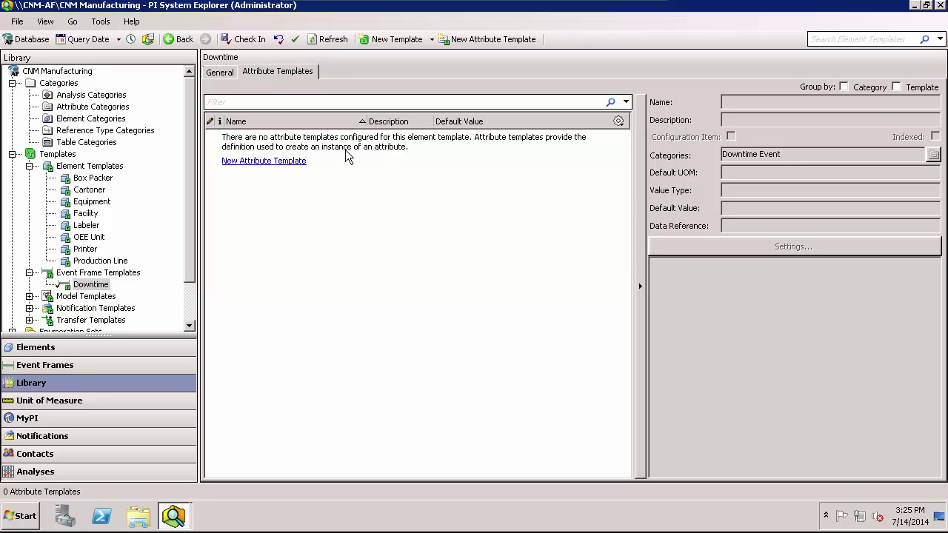
left_click(296, 164)
left_click(778, 101)
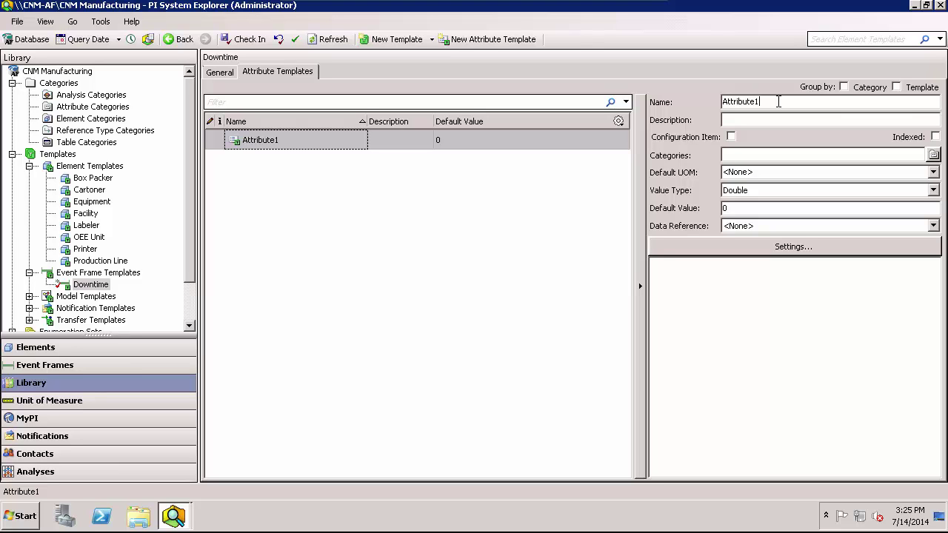
type("Status")
left_click(727, 117)
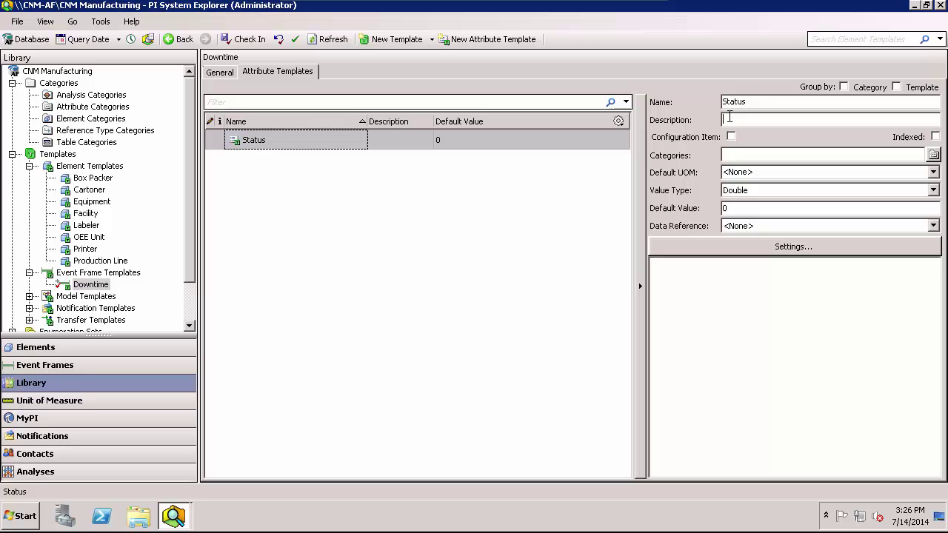
type("Indicat")
type("or for whether or not agiven pie")
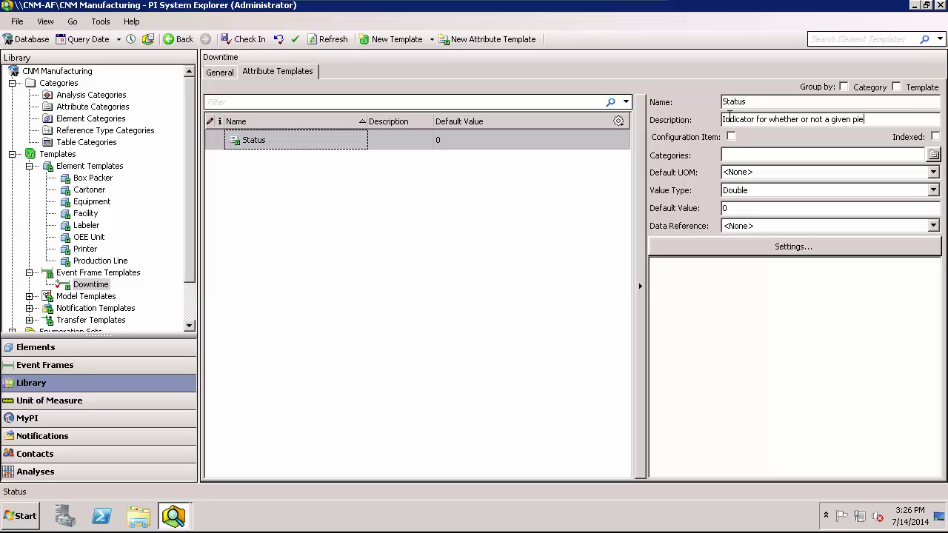
type("ce of equipment is running")
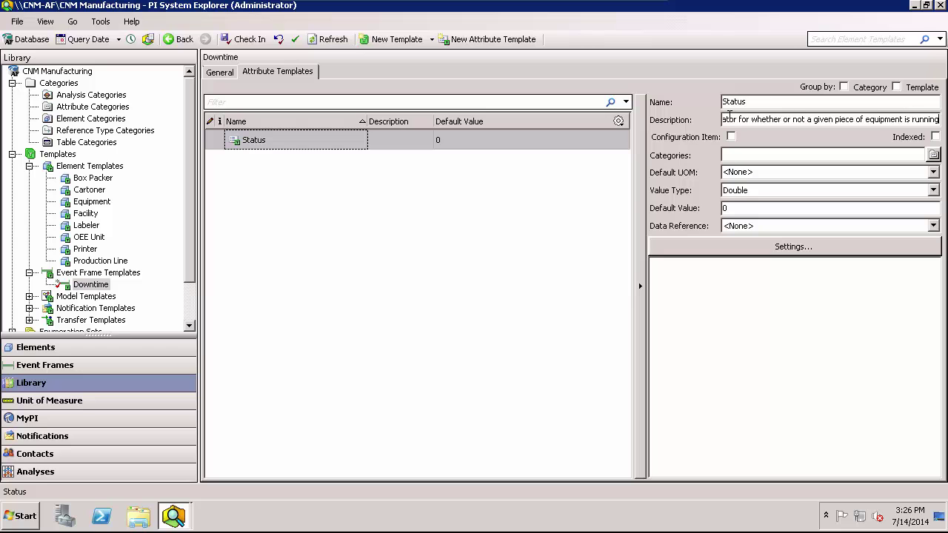
Assign the Status attribute template to the Availability category
left_click(933, 155)
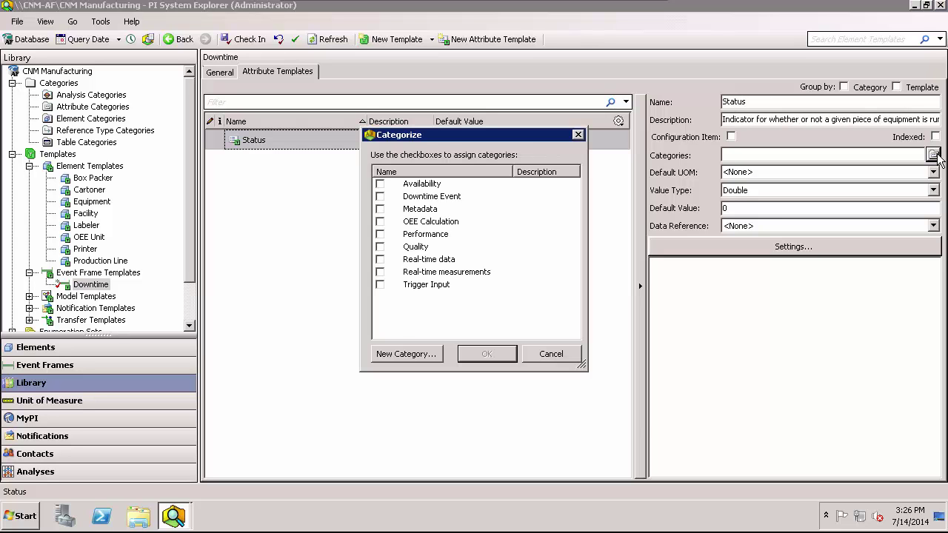
left_click(380, 183)
key("Return")
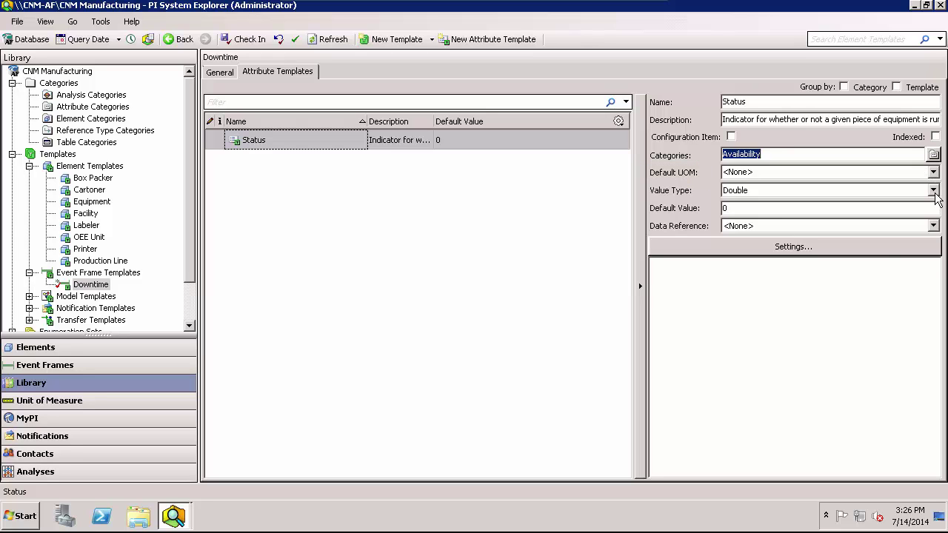
Set Status's value type to the Status enumeration set and data reference to PI Point
left_click(933, 191)
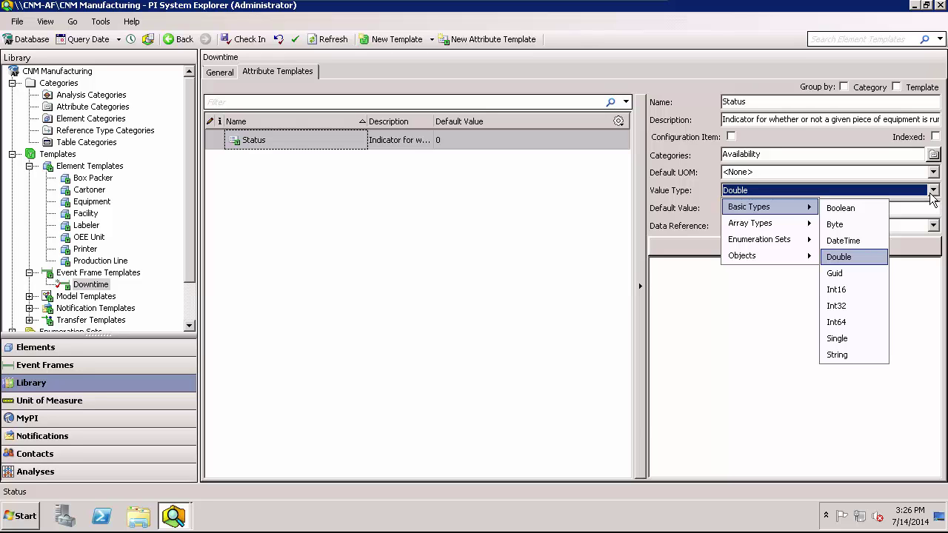
mouse_move(759, 239)
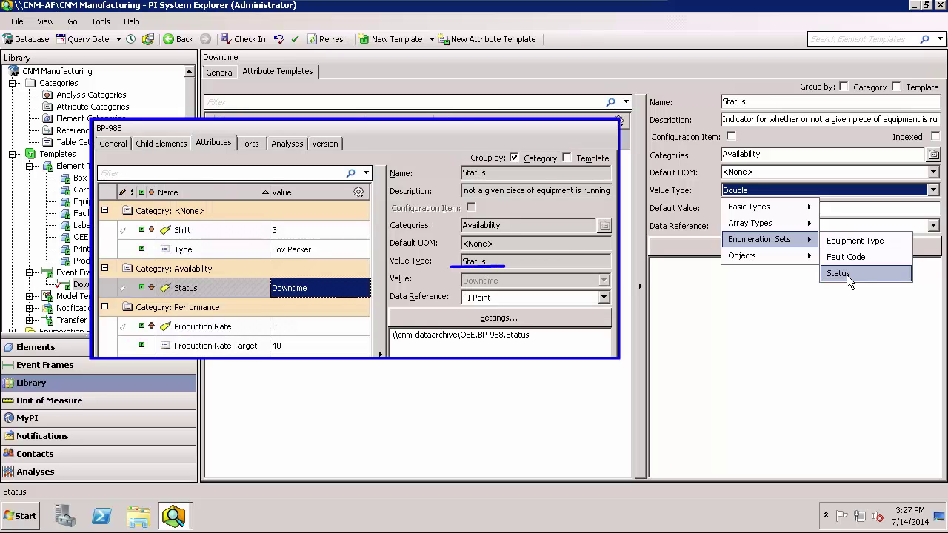
left_click(847, 275)
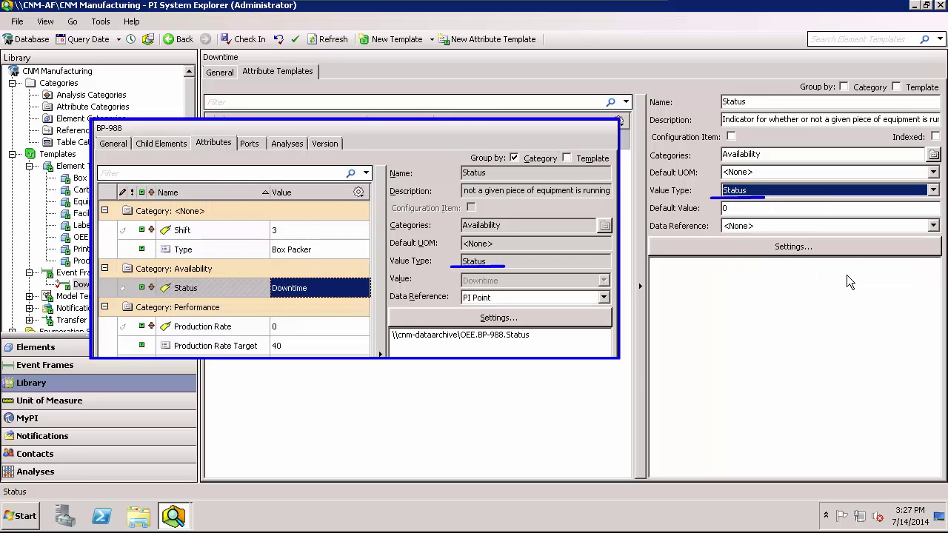
left_click(848, 226)
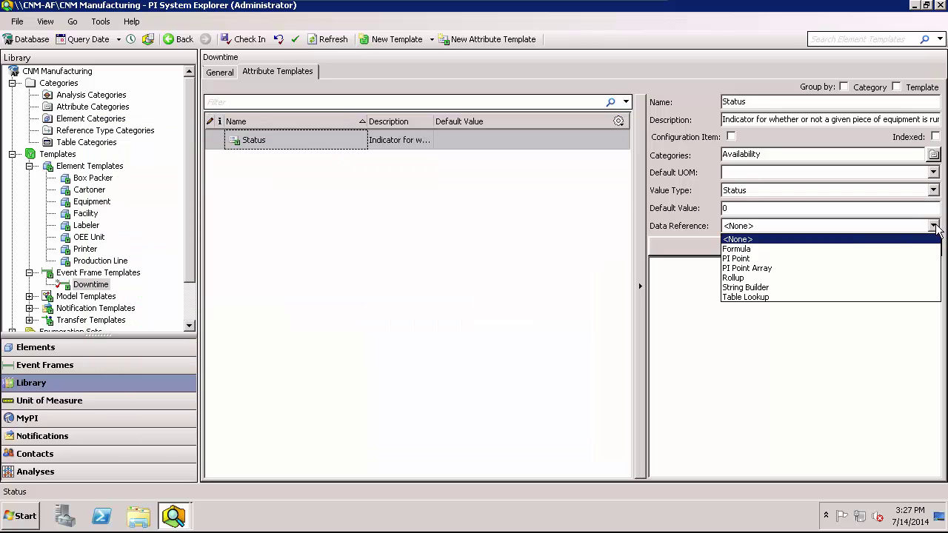
left_click(838, 255)
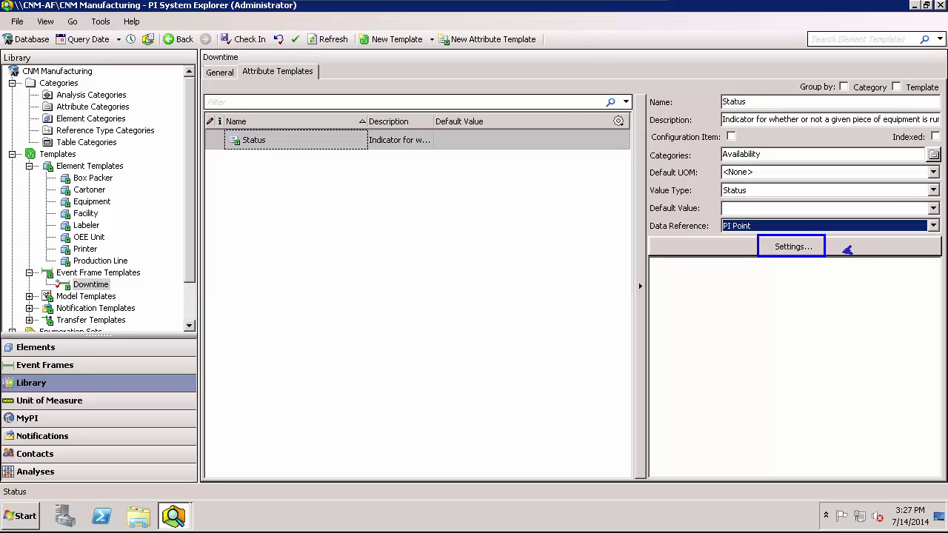
In the Status PI Point settings, switch from tag name to referencing an attribute
left_click(798, 249)
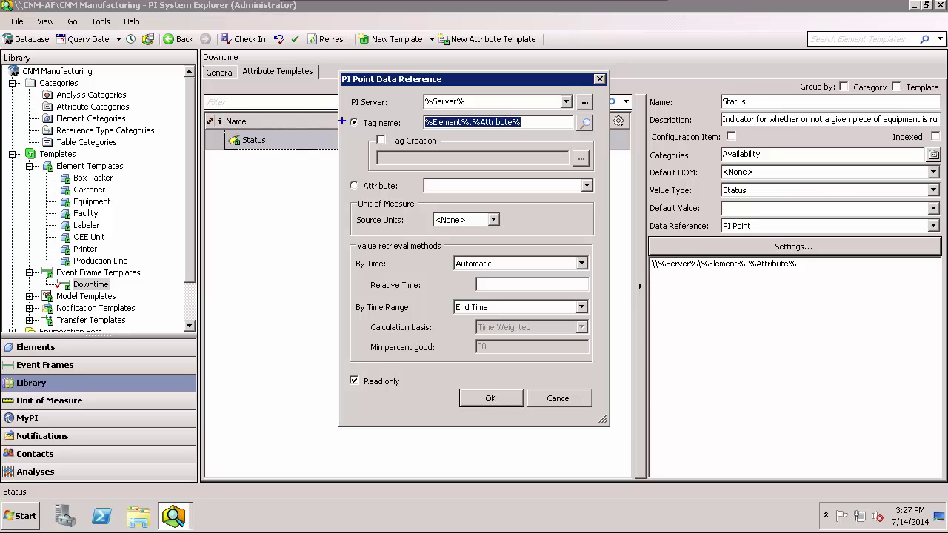
left_click_drag(342, 121, 282, 96)
left_click_drag(347, 183, 284, 183)
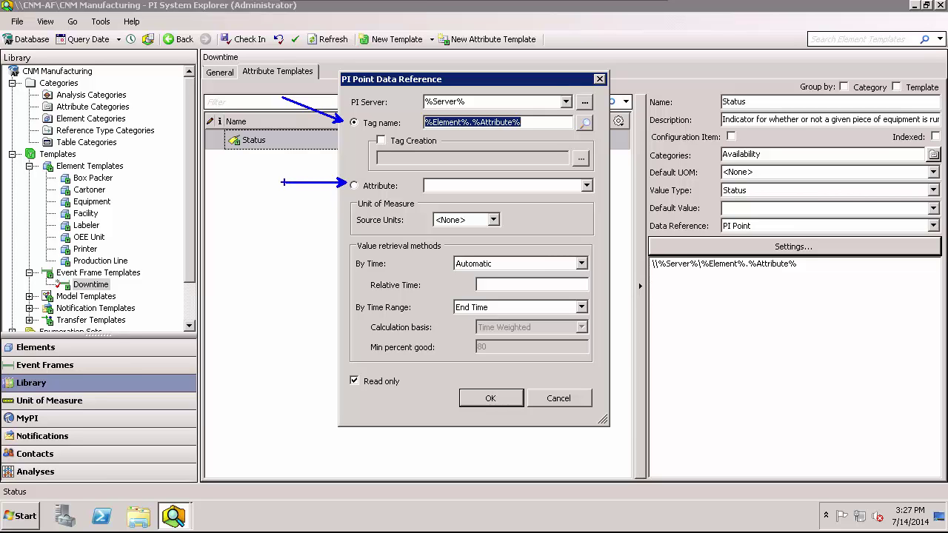
left_click(363, 187)
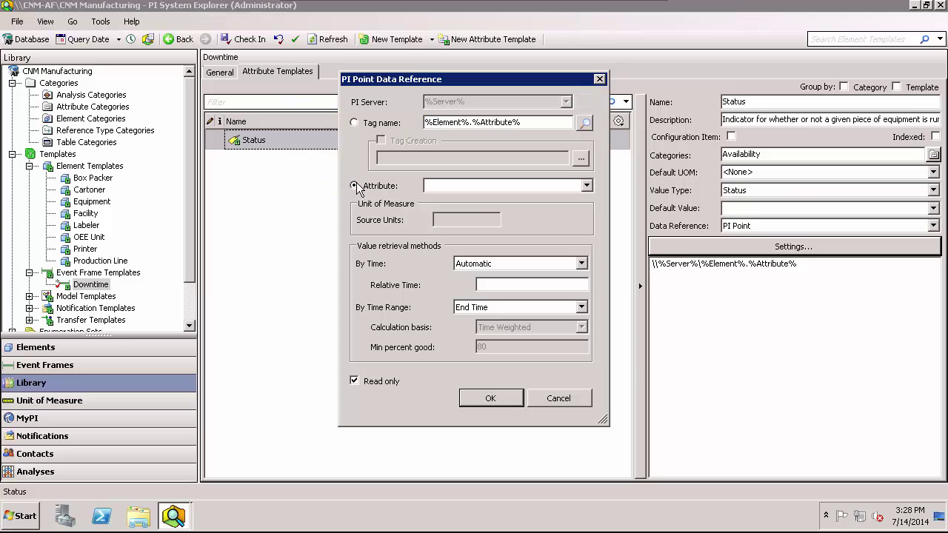
left_click(586, 186)
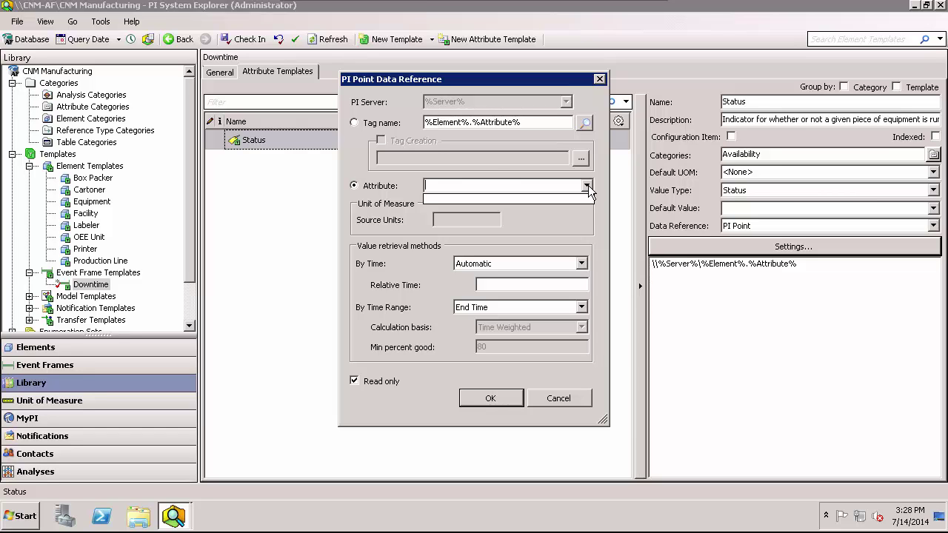
Enter the attribute path .\Elements[.]|Status for the Status reference
left_click(440, 184)
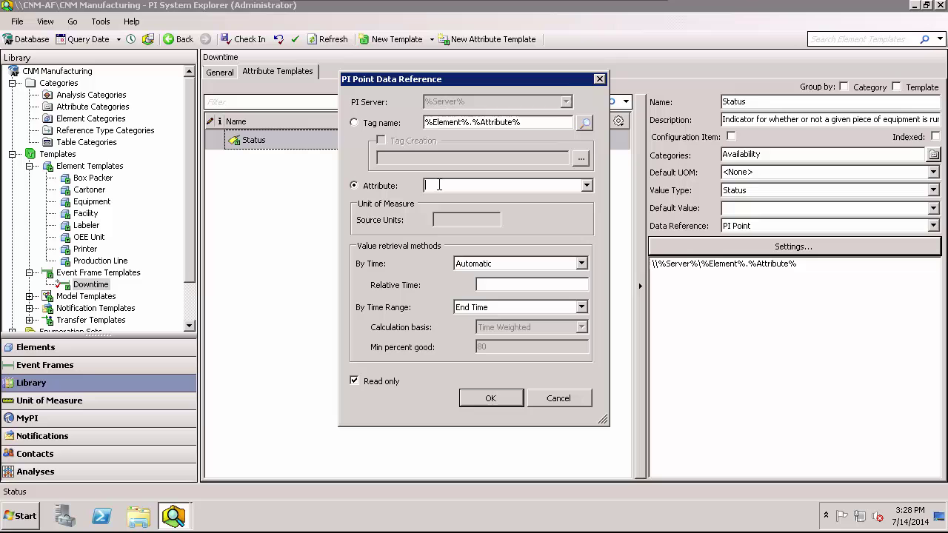
type(".\\Elements")
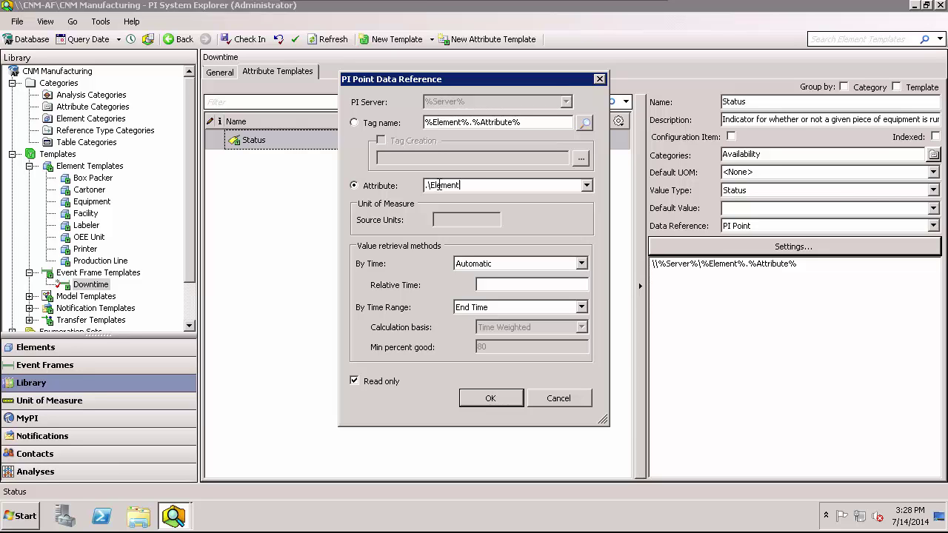
type("[.]|Status")
Retrieve the Status value at Start Time and save the PI Point reference settings
mouse_move(447, 294)
left_mouse_down()
mouse_move(457, 316)
mouse_move(578, 322)
left_mouse_up()
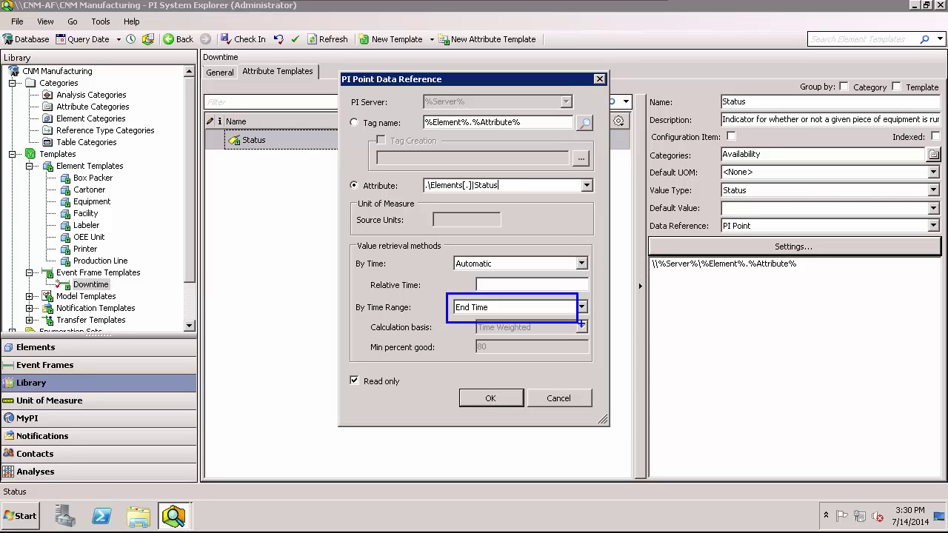
left_click(581, 307)
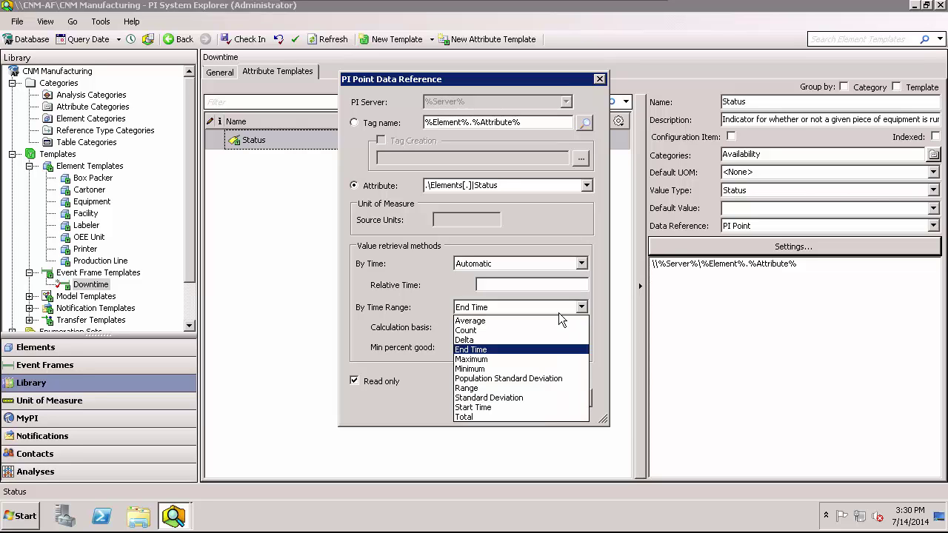
left_click(493, 406)
left_click(492, 397)
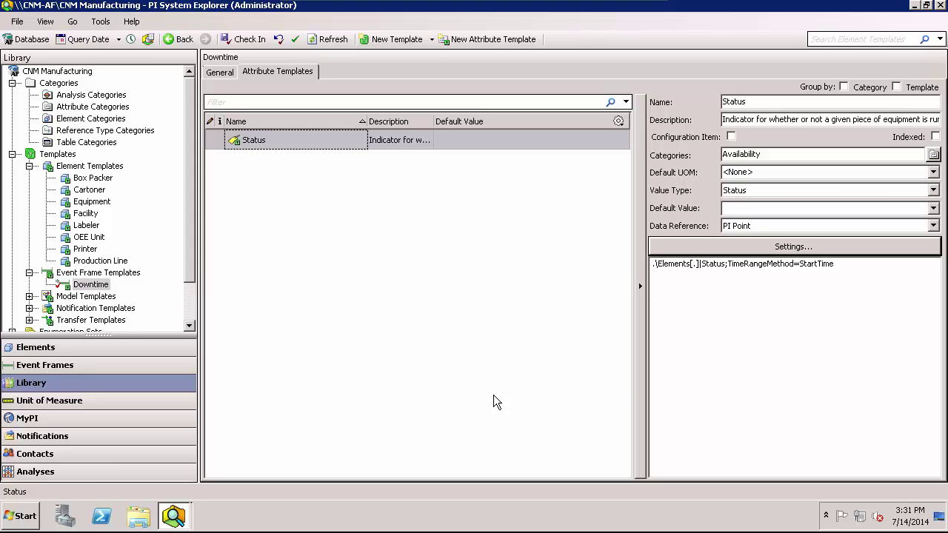
Add a 'Fault Code' attribute template to Downtime and move to its description field
right_click(385, 171)
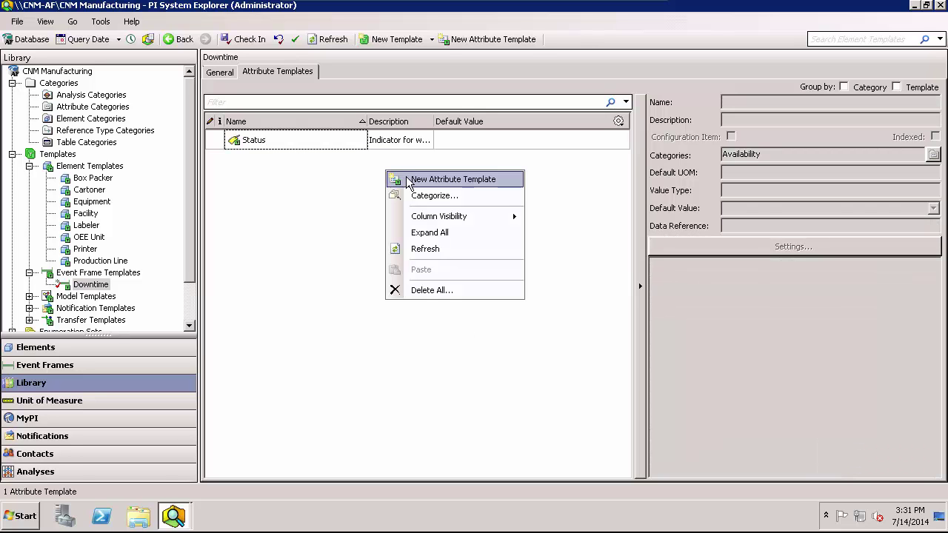
left_click(417, 181)
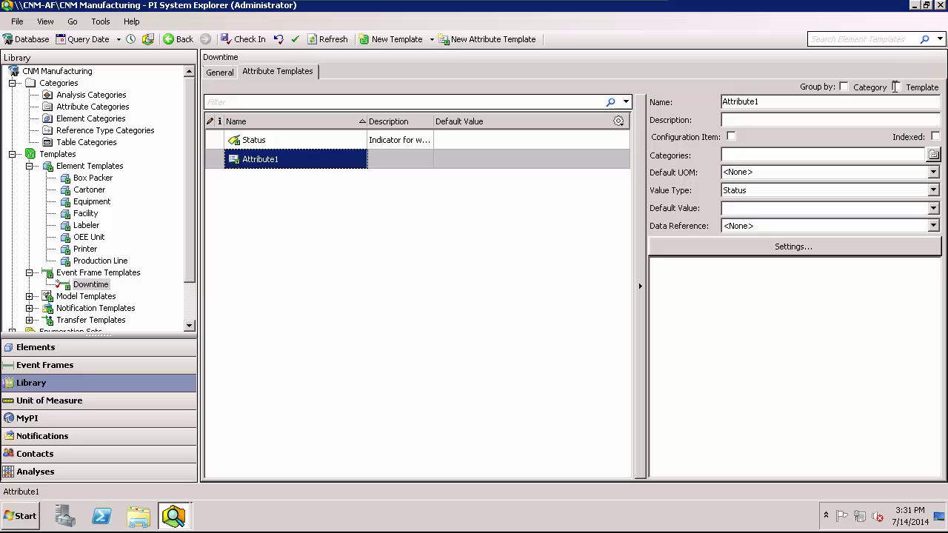
double_click(785, 101)
type("Fault")
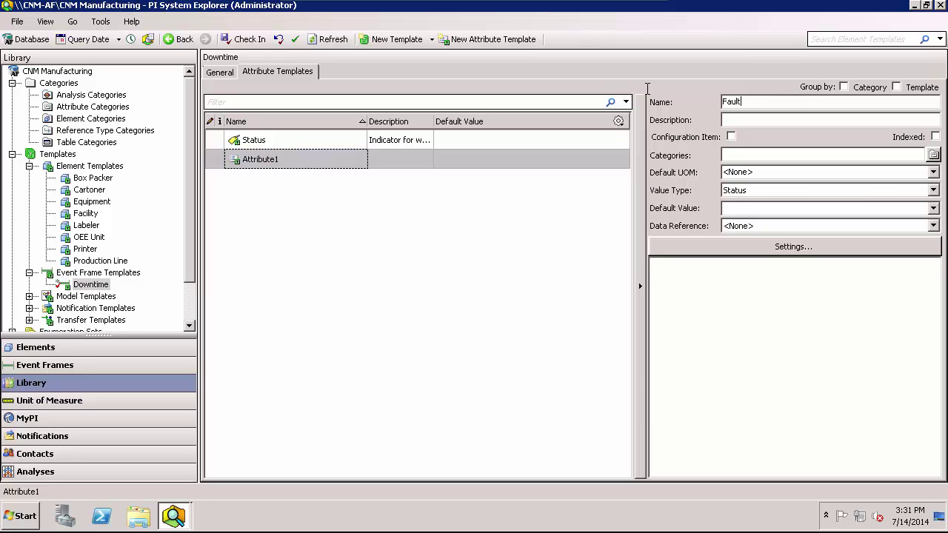
type(" Code")
left_click(748, 121)
Finish the Fault Code description and assign the attribute to the Downtime Event category
type("ason for downtime event")
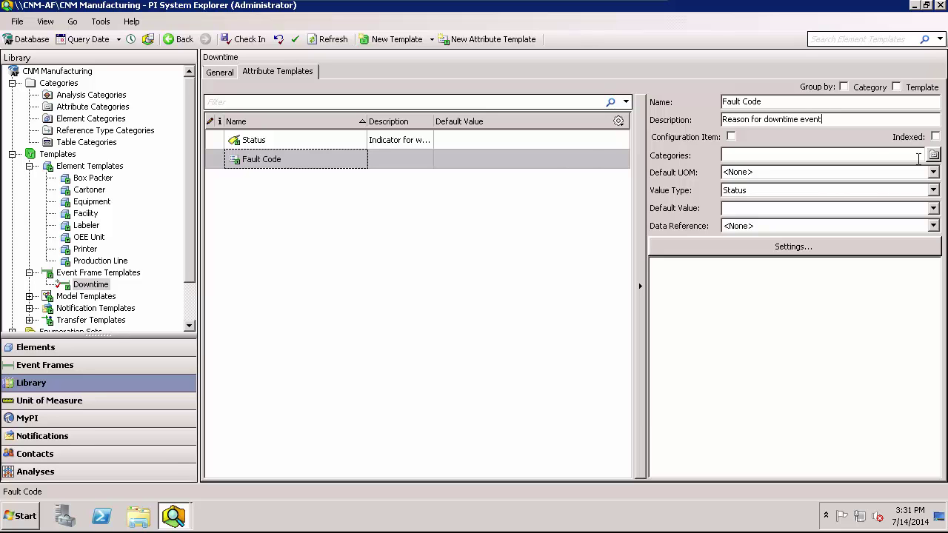
left_click(933, 155)
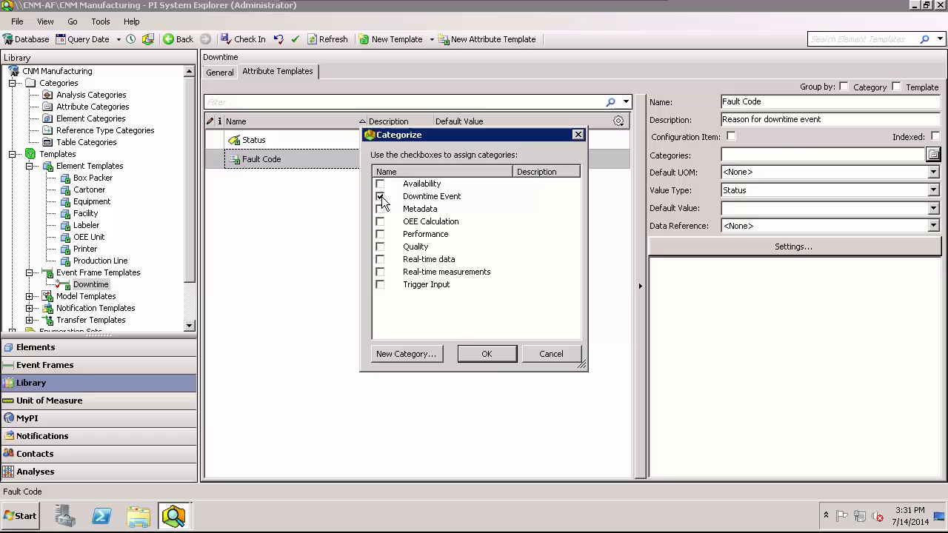
left_click(489, 356)
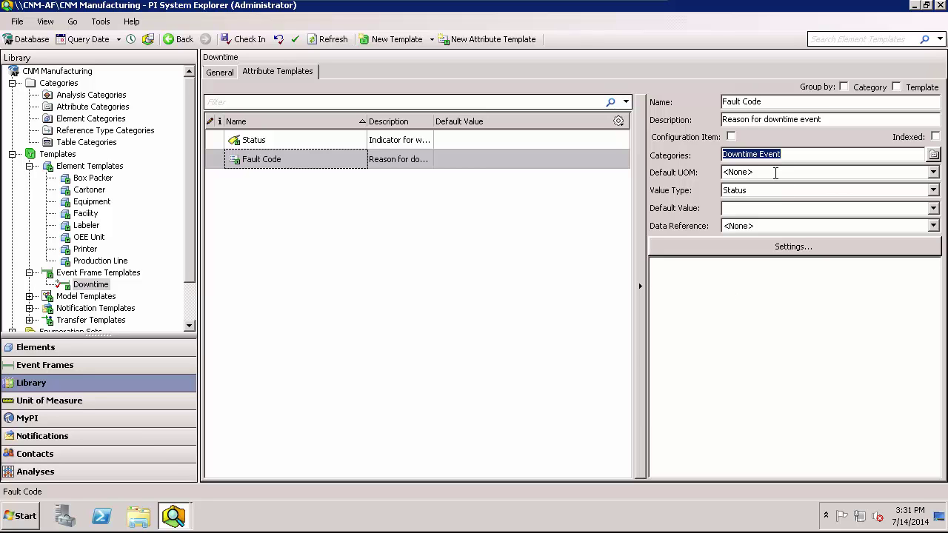
Set Fault Code's value type to the Fault Code enumeration set
left_click(933, 191)
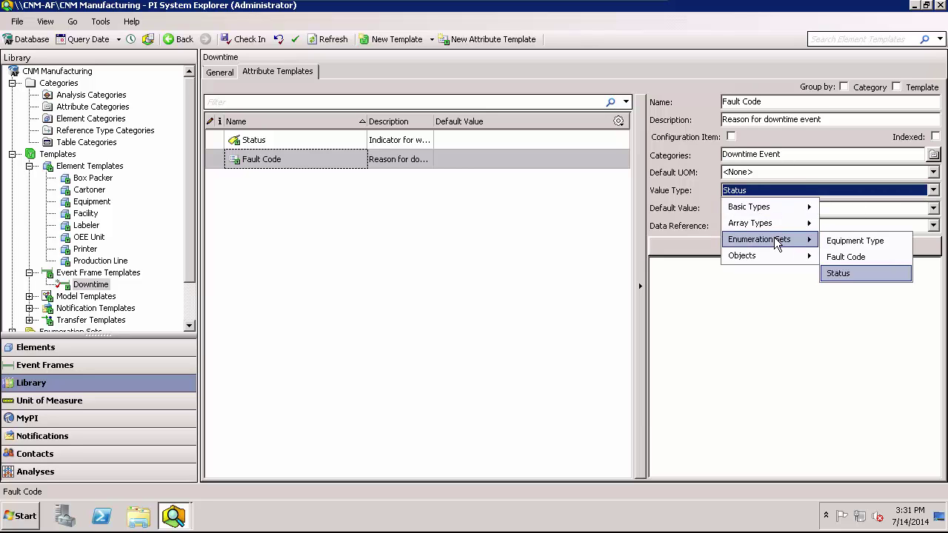
left_click(845, 257)
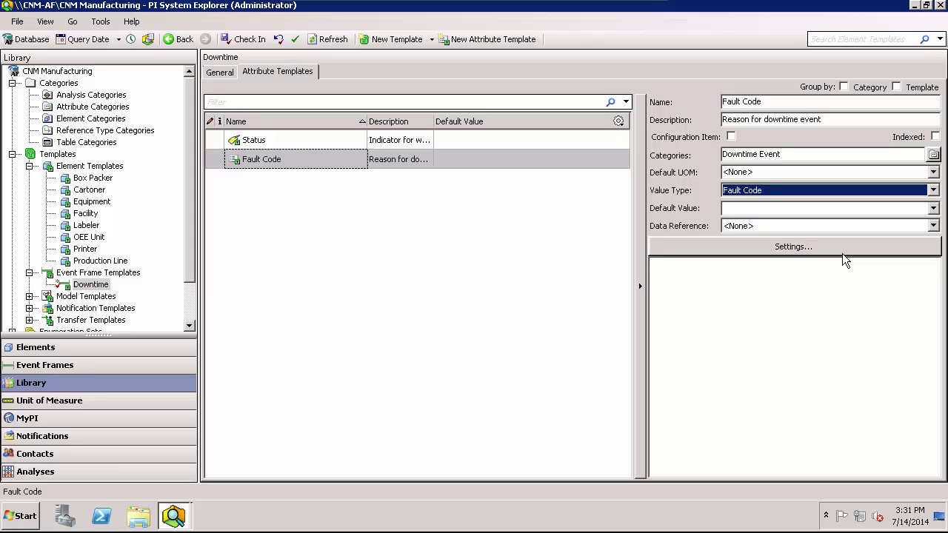
Give Fault Code a PI Point reference to .\Elements[.]|Fault Code, read at event start time
left_click(933, 226)
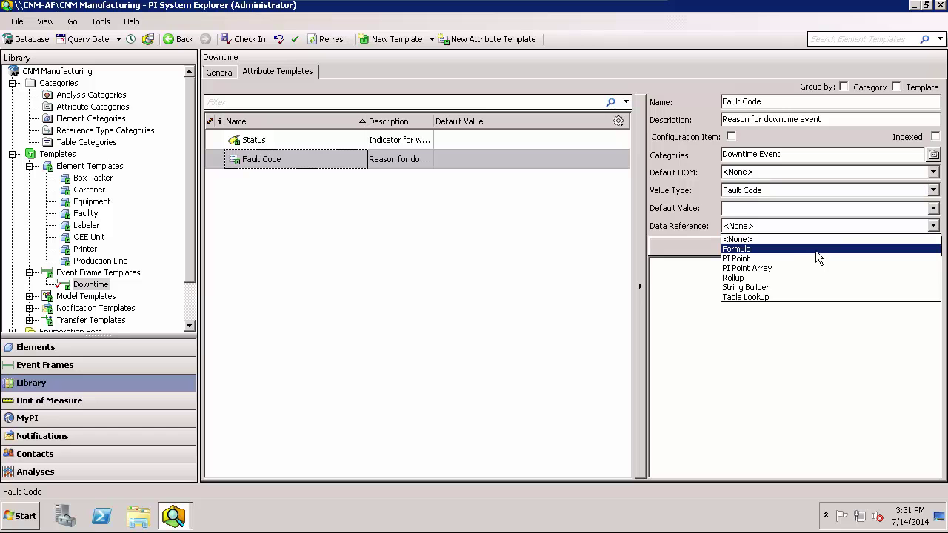
left_click(791, 257)
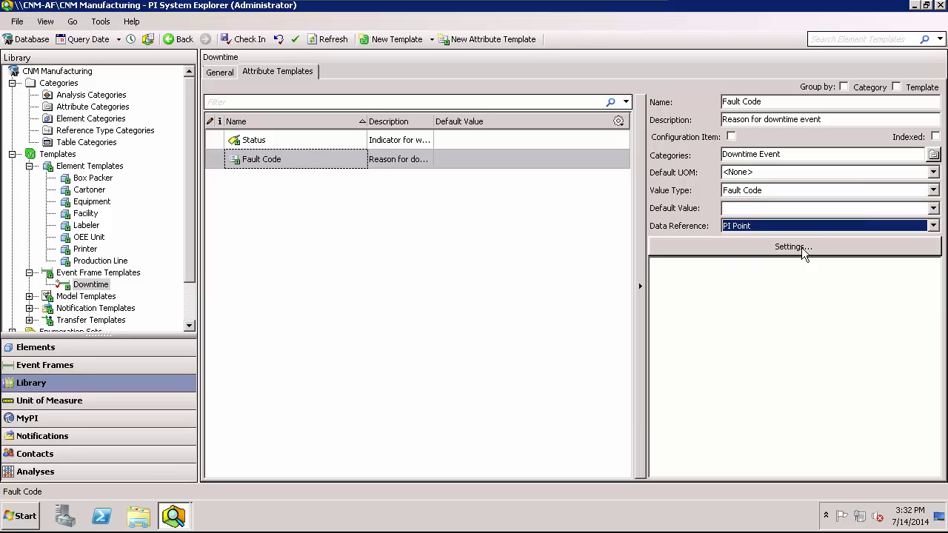
left_click(828, 245)
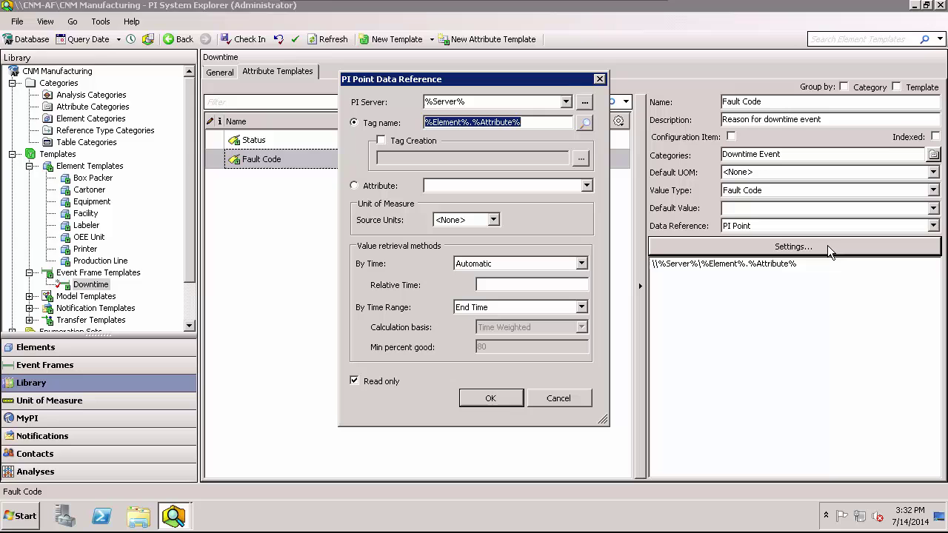
left_click(354, 186)
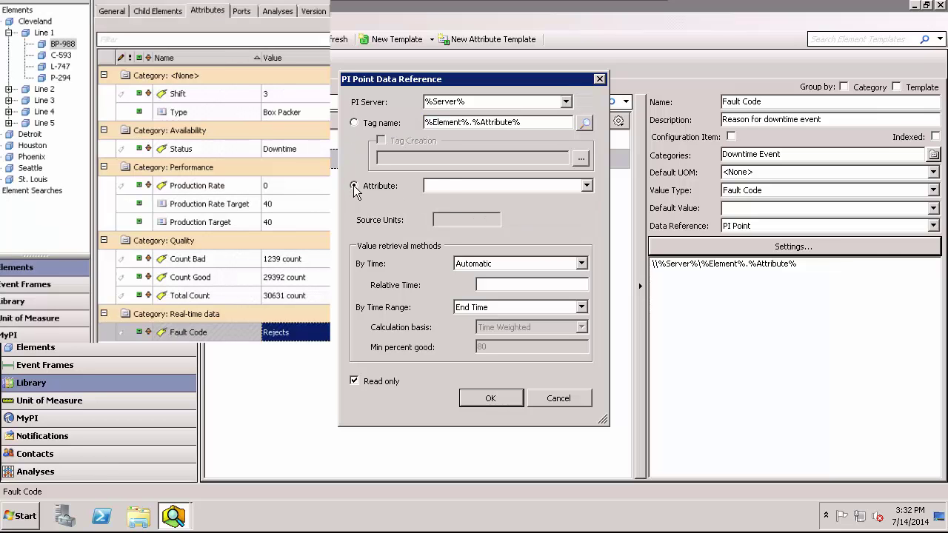
left_click(439, 187)
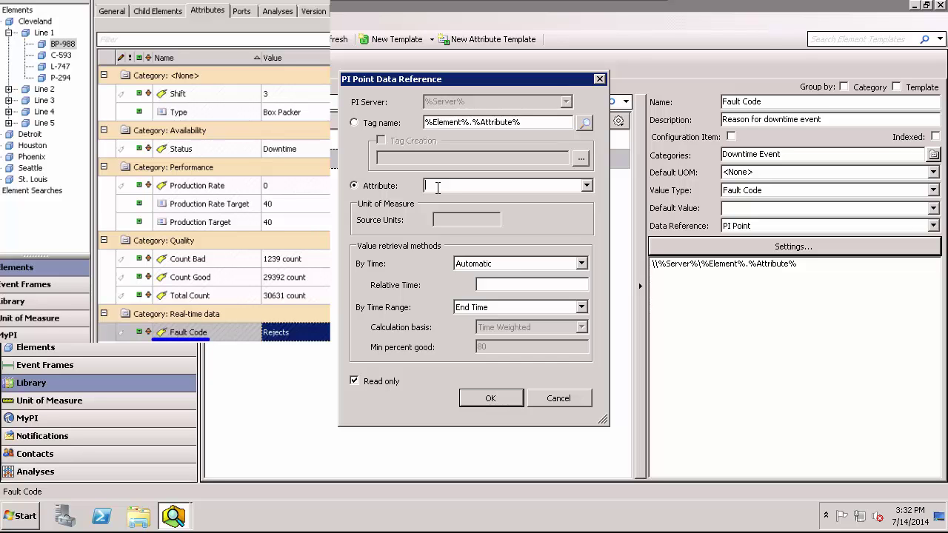
type(".\\El")
type("em")
type("ents[")
type(".]")
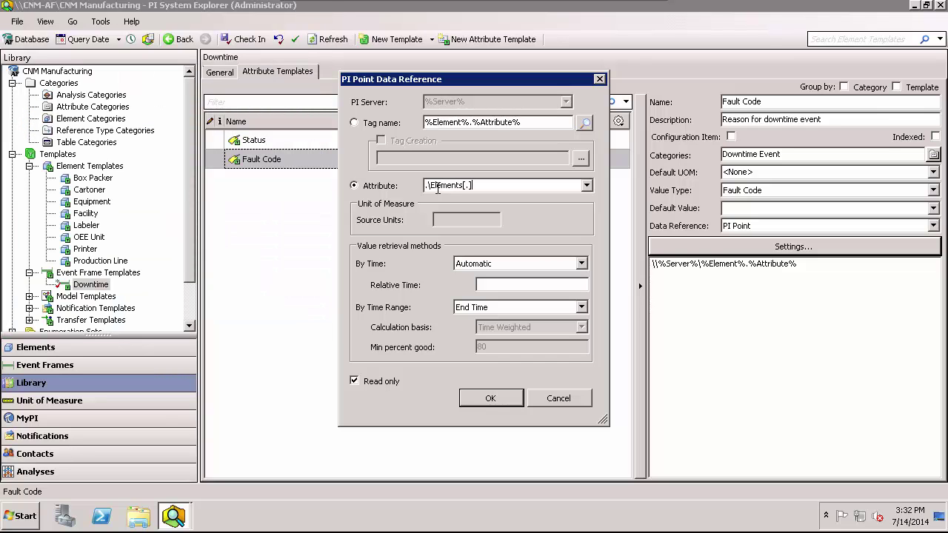
type("|Fault Co")
type("de")
left_click(582, 308)
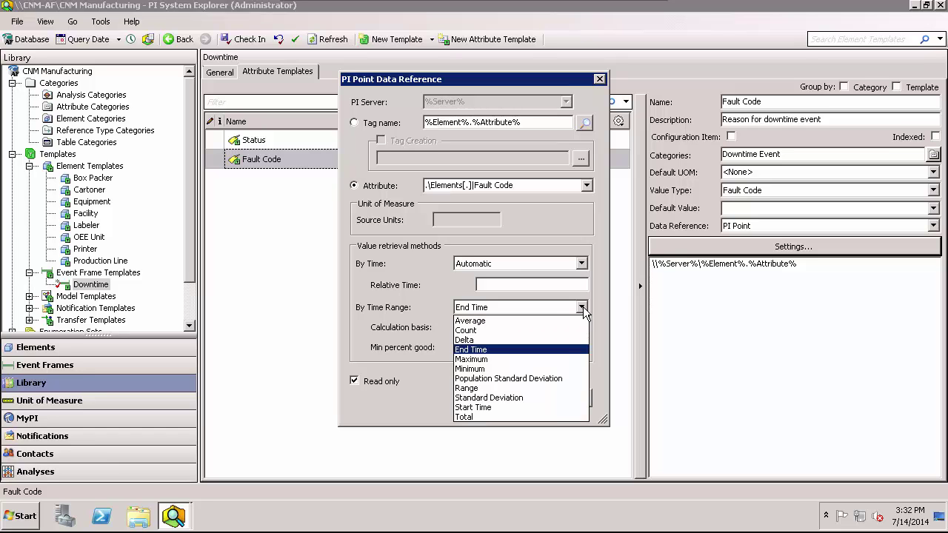
left_click(485, 408)
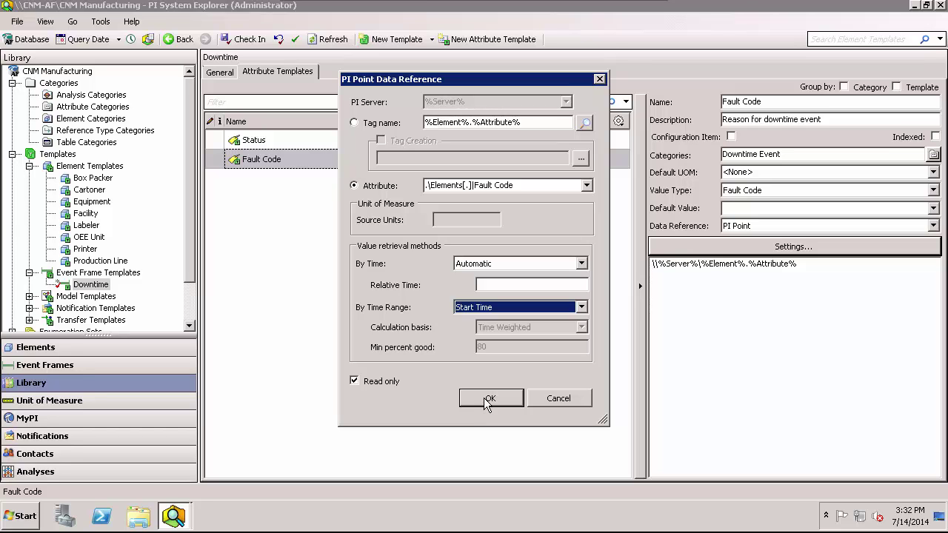
left_click(486, 401)
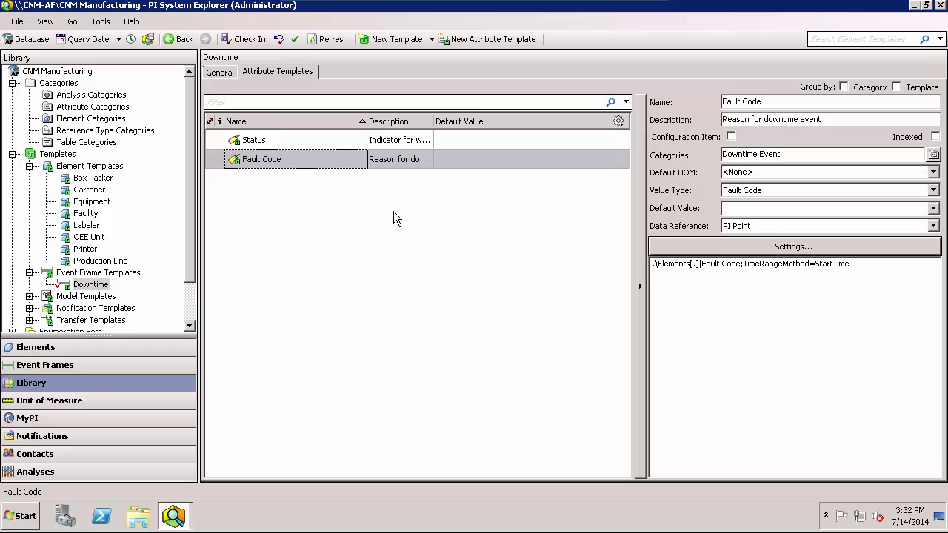
Add a Duration attribute template described as 'Time Length of the downtime duration'
right_click(393, 189)
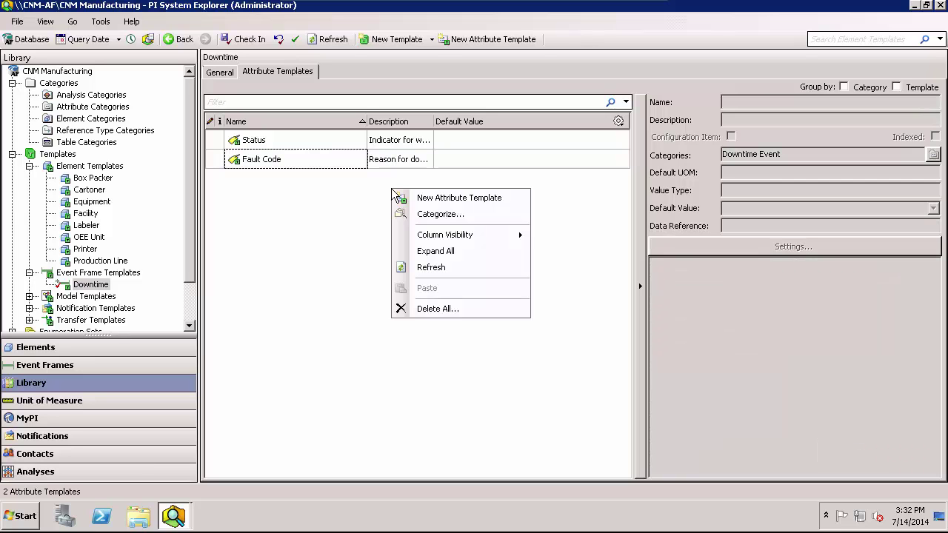
left_click(437, 198)
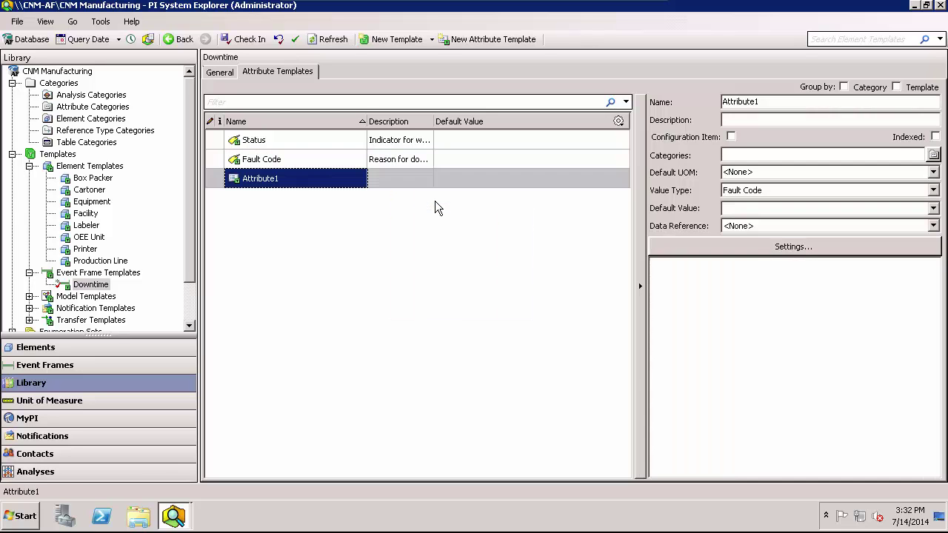
left_click(770, 102)
key("BackSpace")
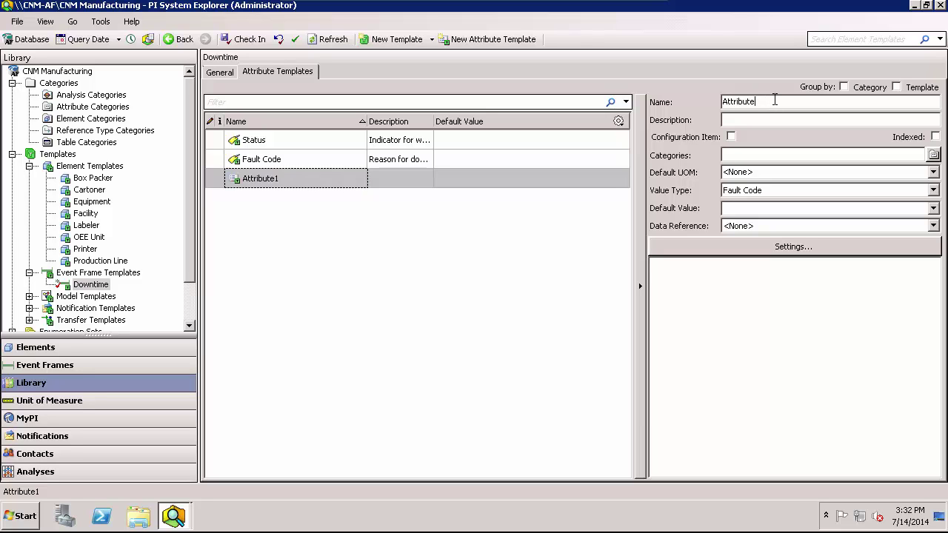
key("BackSpace")
key("BackSpace")
key("BackSpace")
type("Duration")
key("Tab")
type("Time ")
type("Length of the dow")
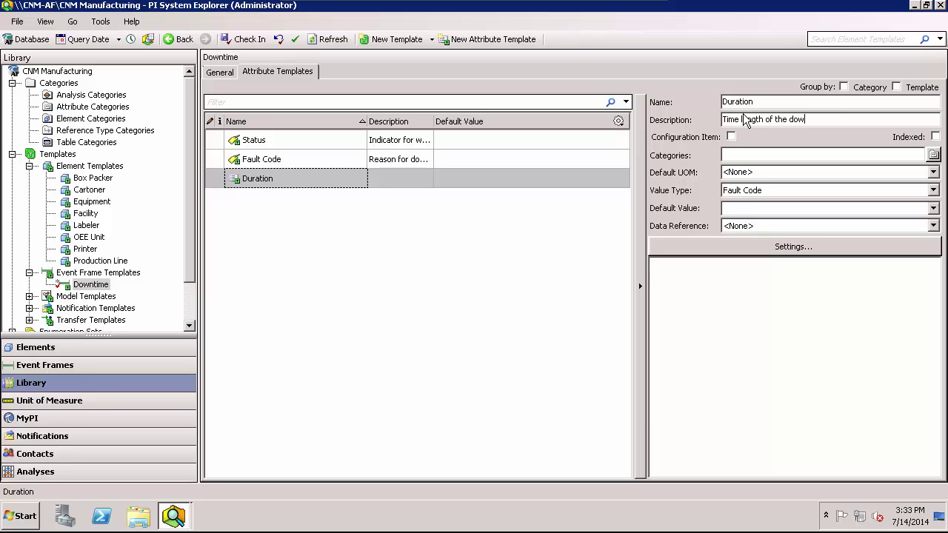
type("ntime duration")
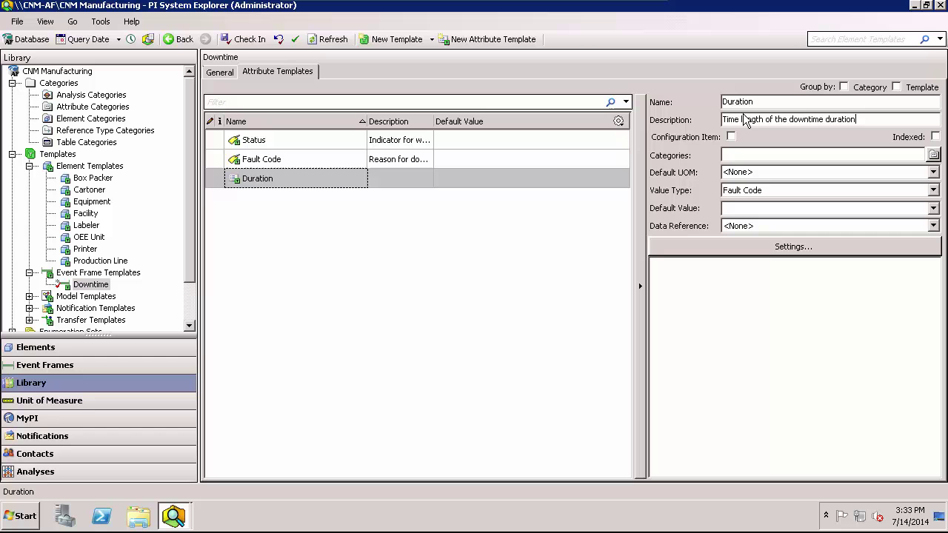
Give Duration the Downtime Event category, minute default unit and Double value type
left_click(933, 155)
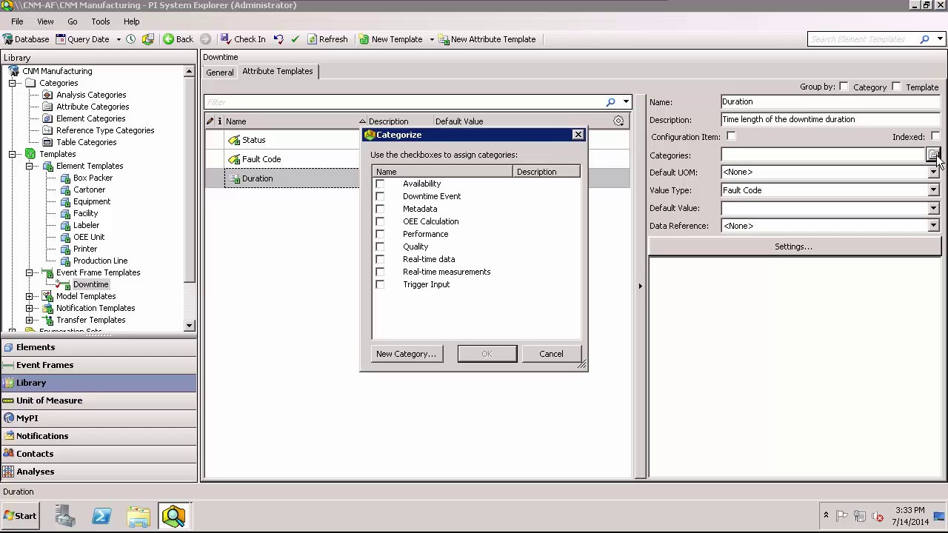
left_click(380, 196)
left_click(483, 356)
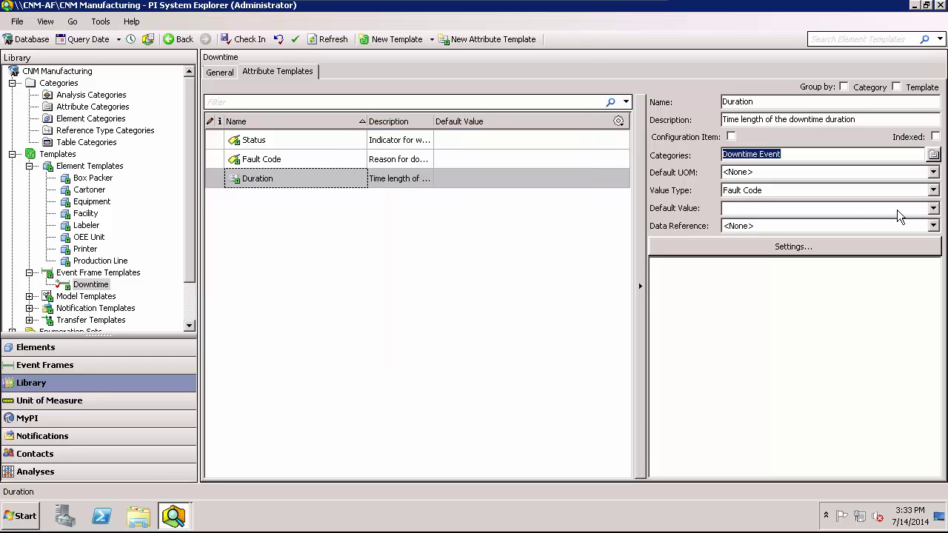
left_click(933, 173)
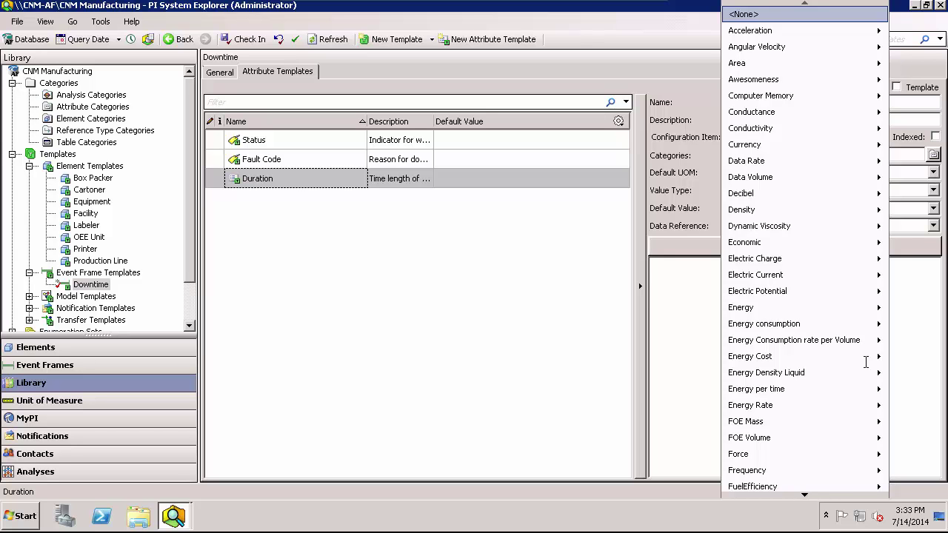
left_click(805, 495)
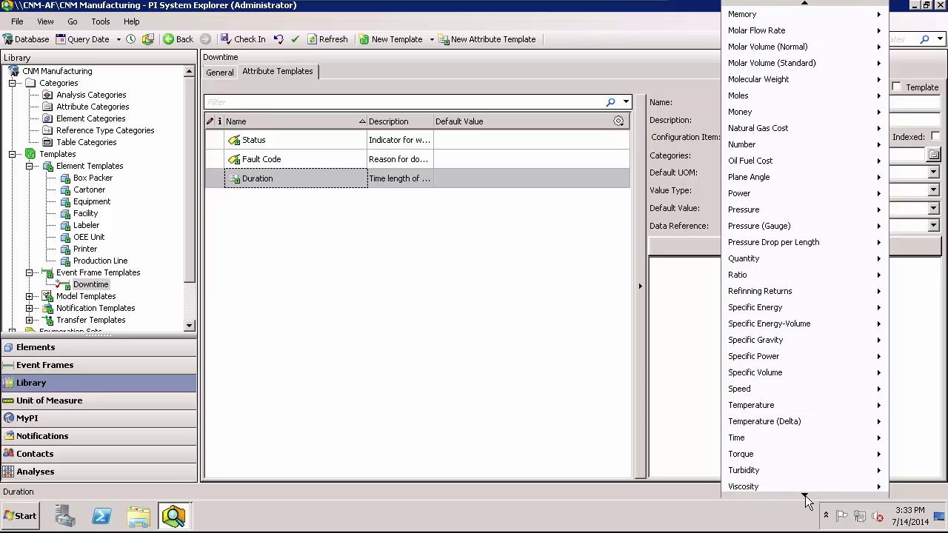
mouse_move(737, 438)
left_click(669, 433)
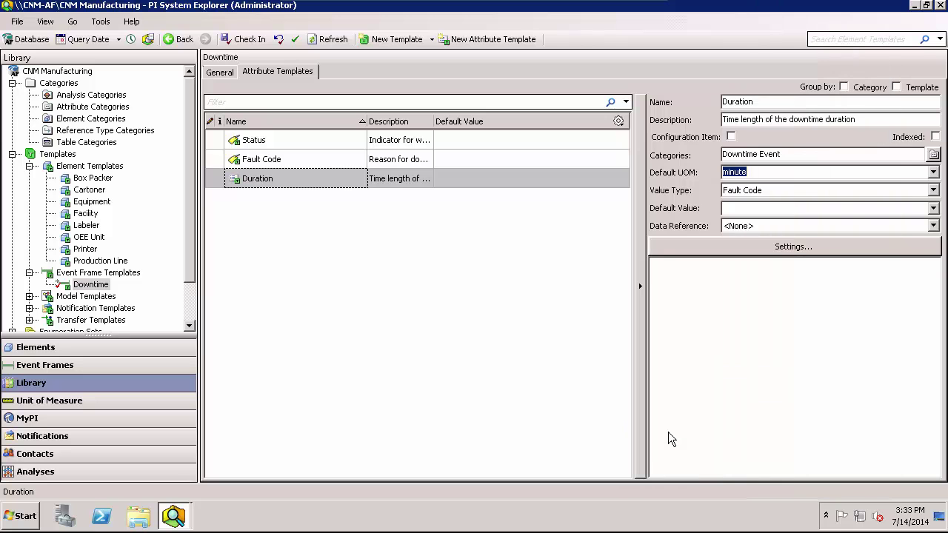
left_click(933, 191)
mouse_move(749, 207)
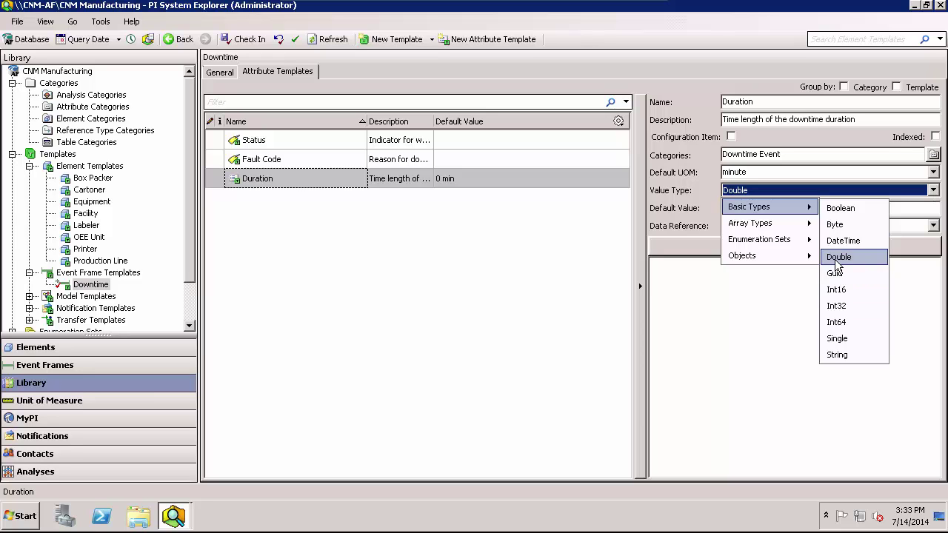
left_click(835, 258)
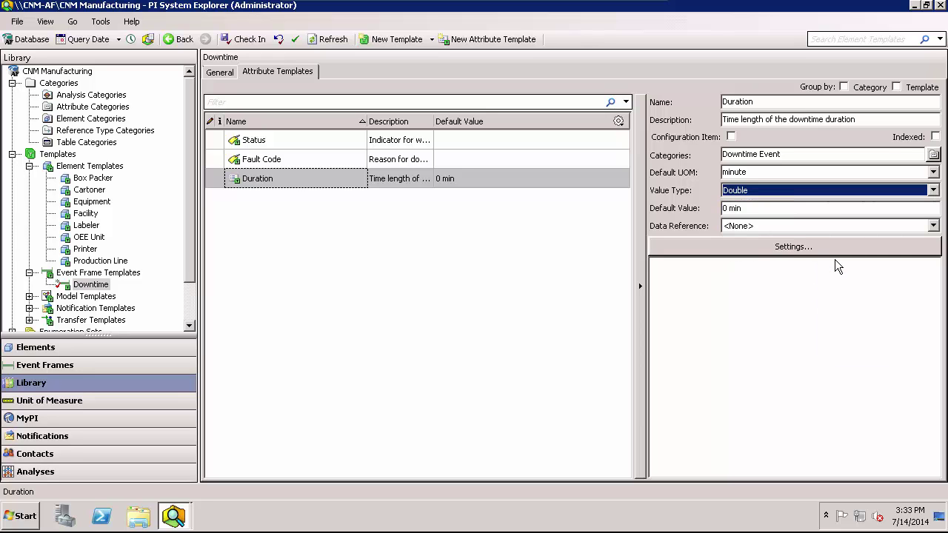
left_click(934, 226)
Make Duration a PI Point reference pointing to the attribute .\Elements[.]|Status
left_click(783, 259)
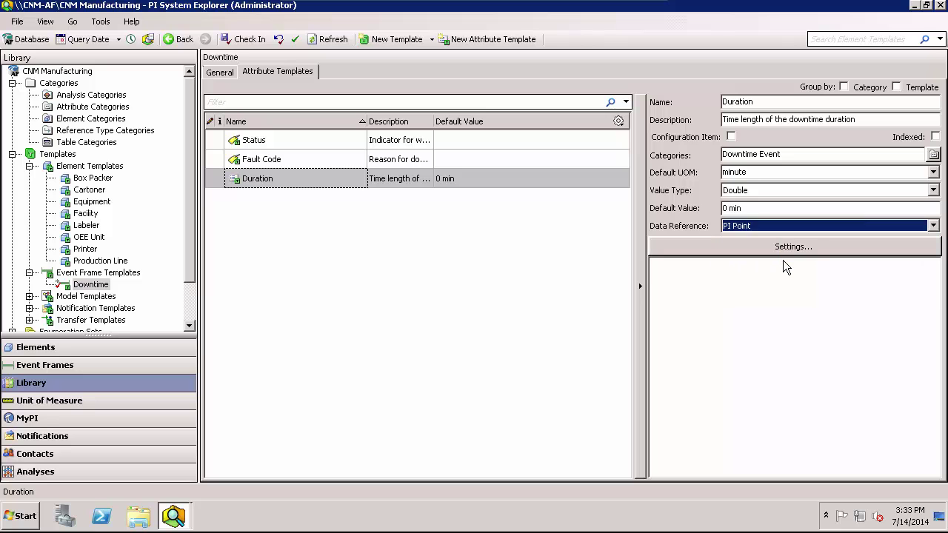
left_click(824, 246)
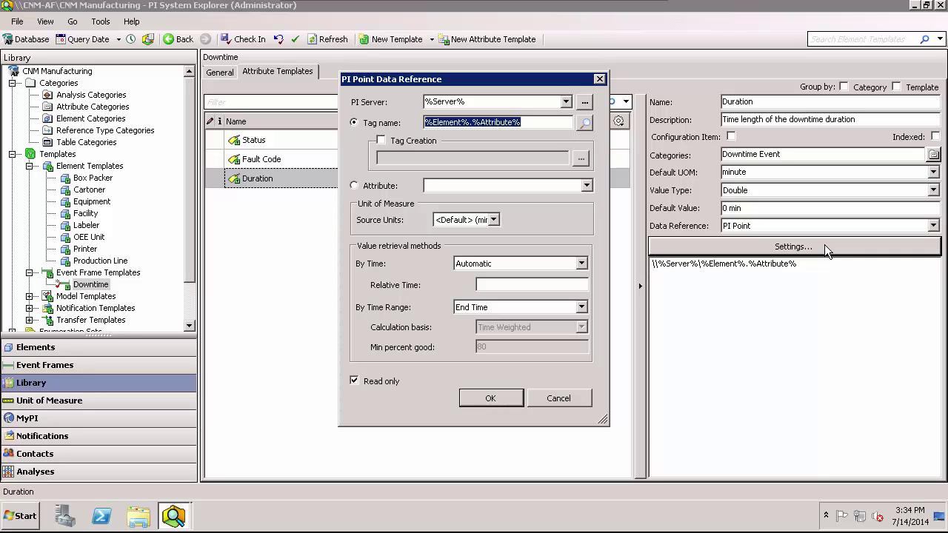
left_click(354, 187)
type(".\\")
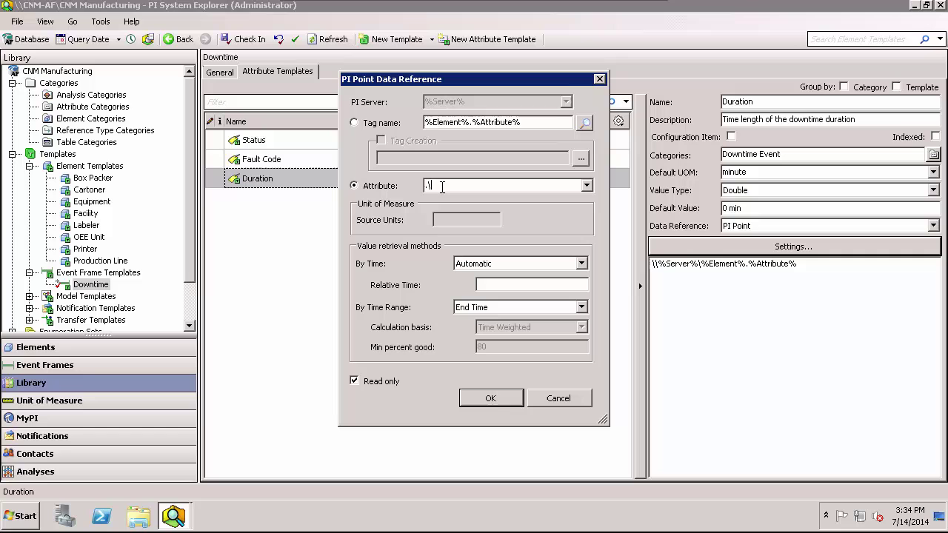
type("Elements[")
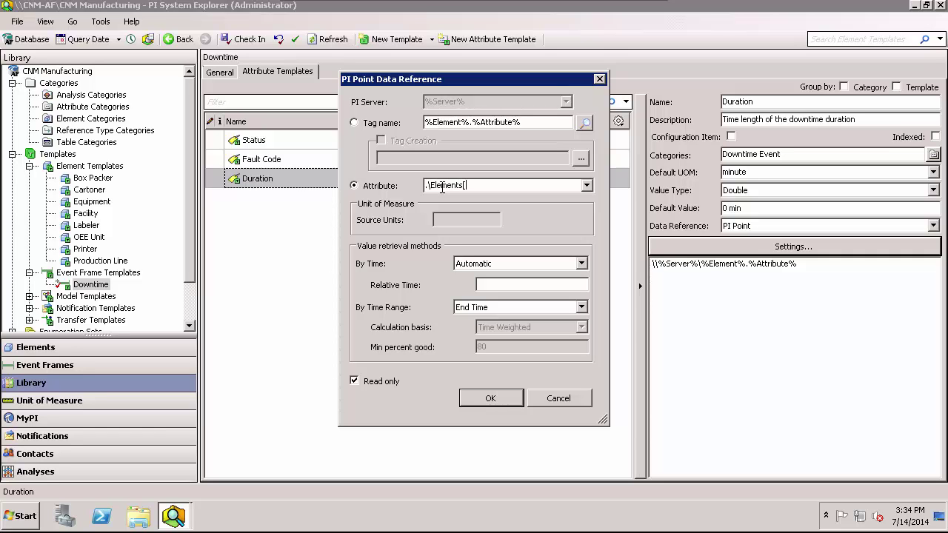
type(".]|")
type("Status")
mouse_move(348, 238)
left_mouse_down()
mouse_move(393, 254)
mouse_move(449, 256)
left_mouse_up()
key("Escape")
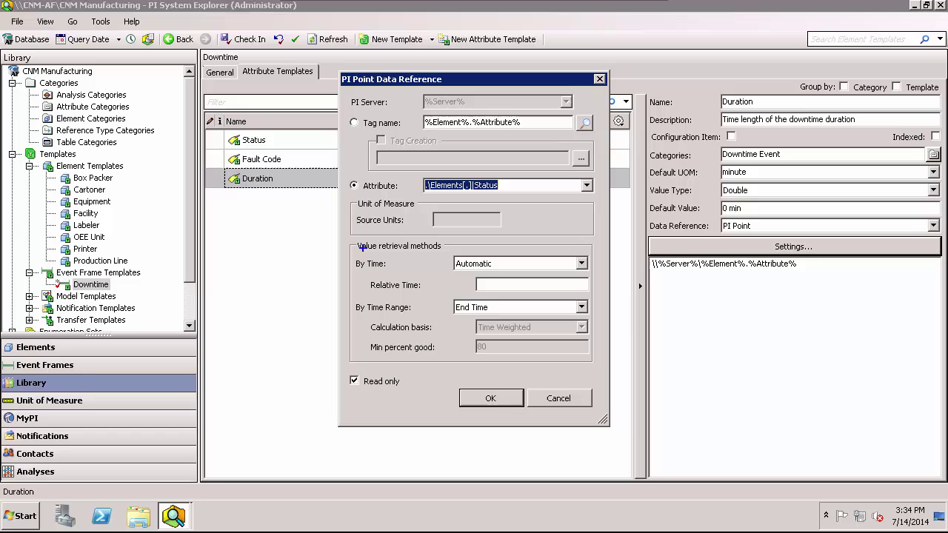
left_click_drag(353, 253, 394, 272)
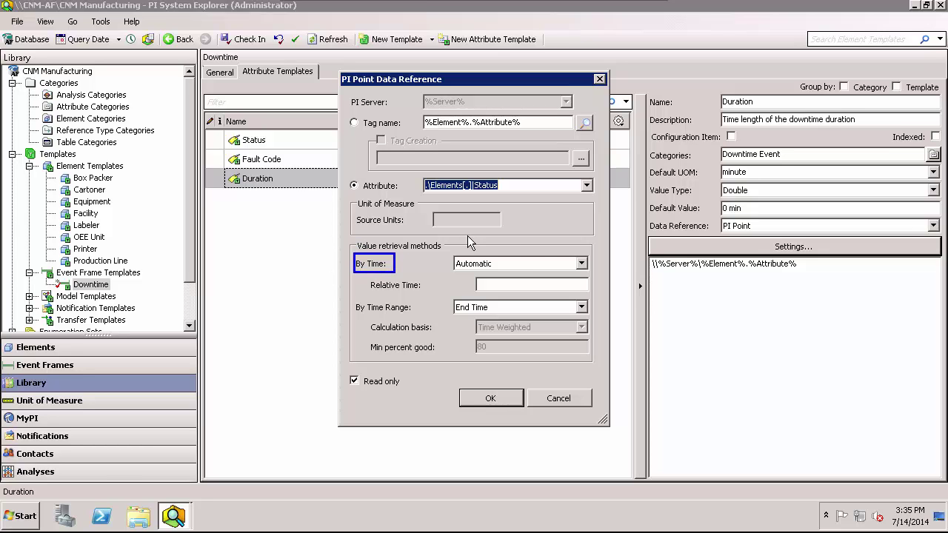
Set By Time to Not Supported and By Time Range to Count, then save the reference
left_click(581, 263)
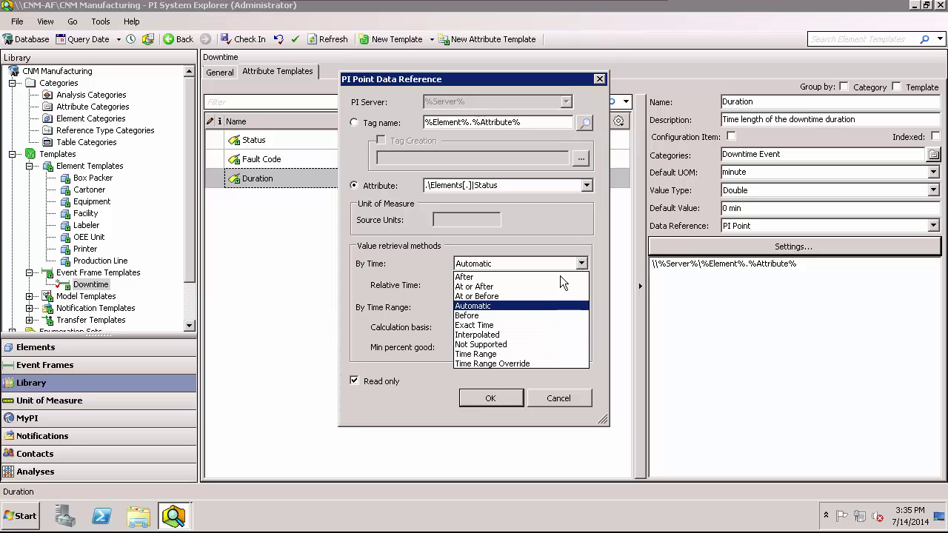
left_click(513, 345)
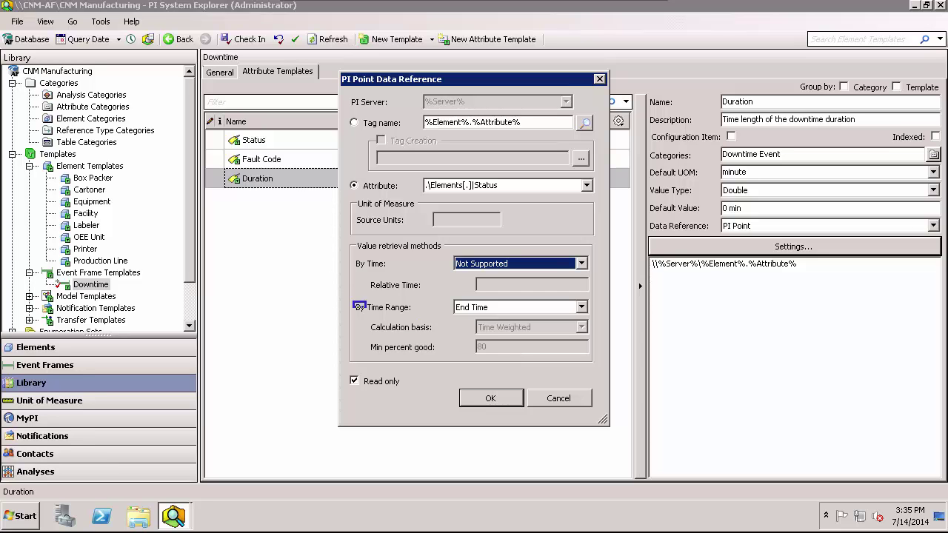
left_click(582, 309)
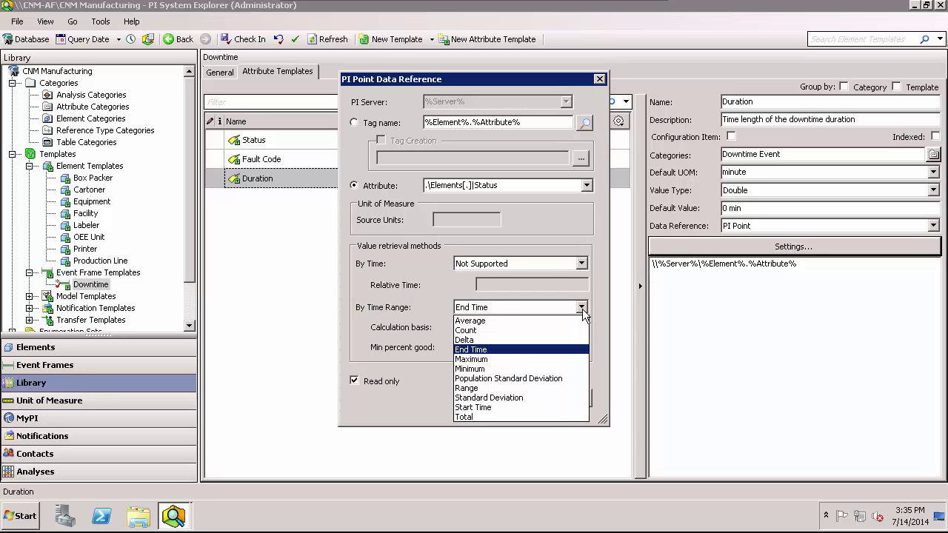
left_click(502, 332)
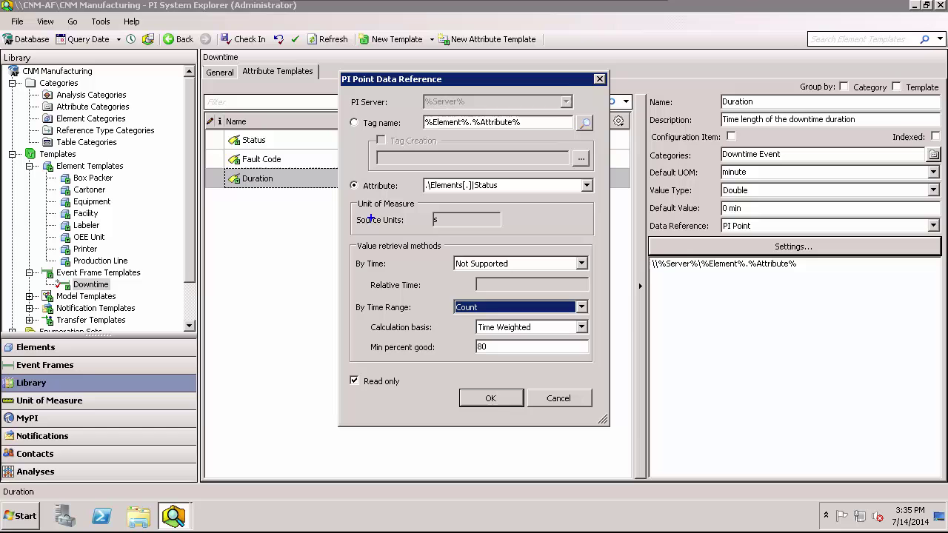
left_click_drag(354, 211, 457, 232)
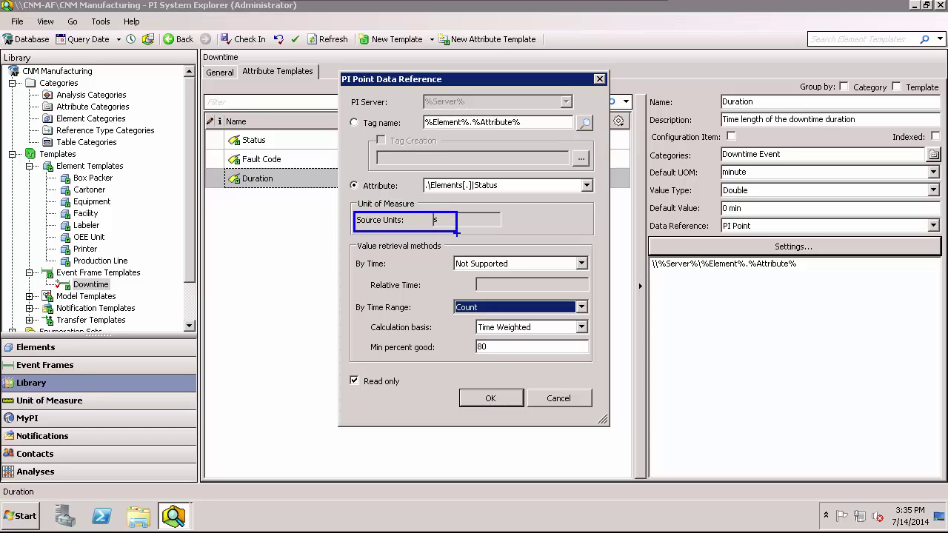
mouse_move(715, 163)
left_mouse_down()
mouse_move(718, 174)
mouse_move(758, 181)
left_mouse_up()
key("Escape")
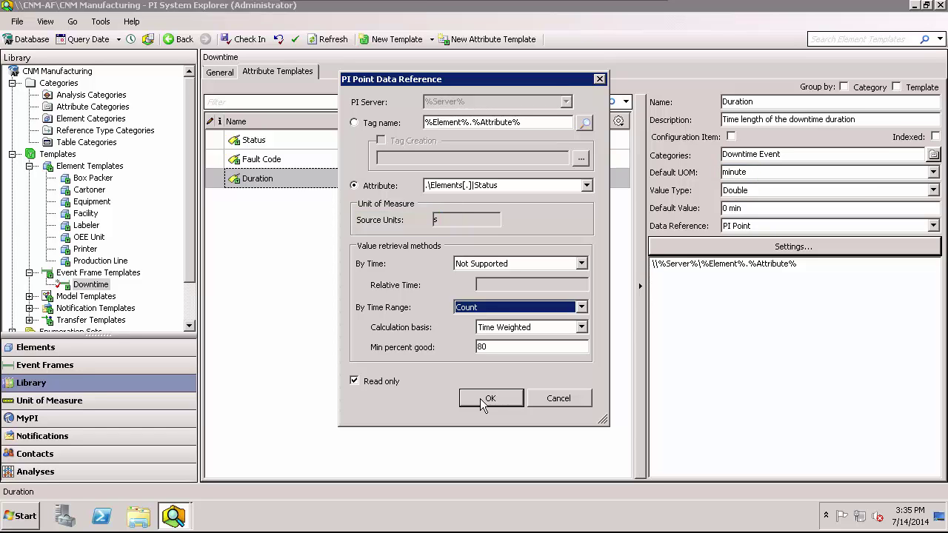
left_click(480, 399)
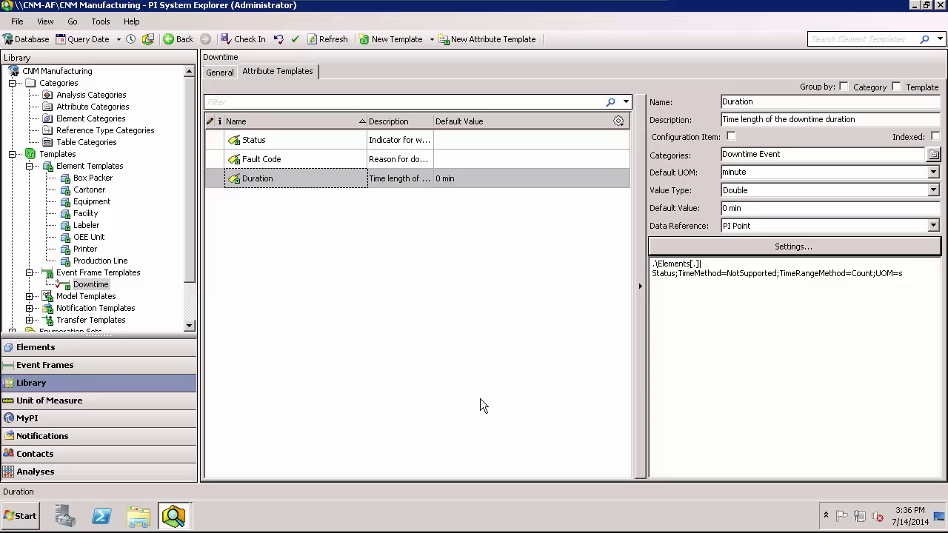
Browse to the Line 1 element to view its Status and Production Rate of 38
left_click(115, 357)
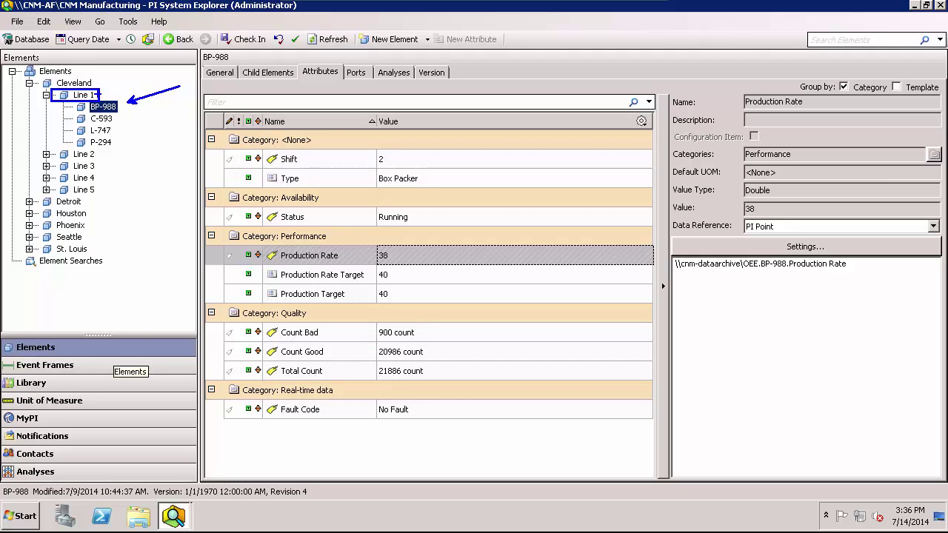
left_click(80, 97)
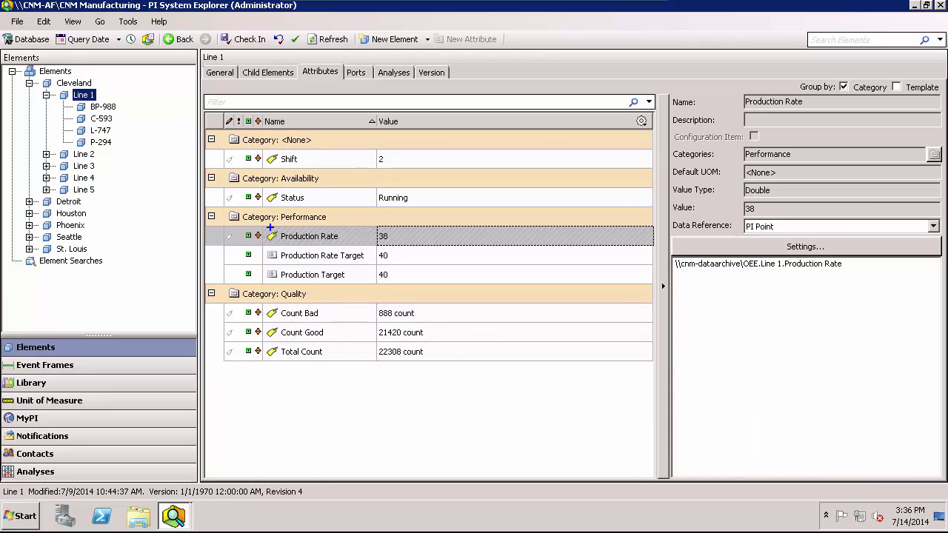
left_click_drag(258, 227, 396, 243)
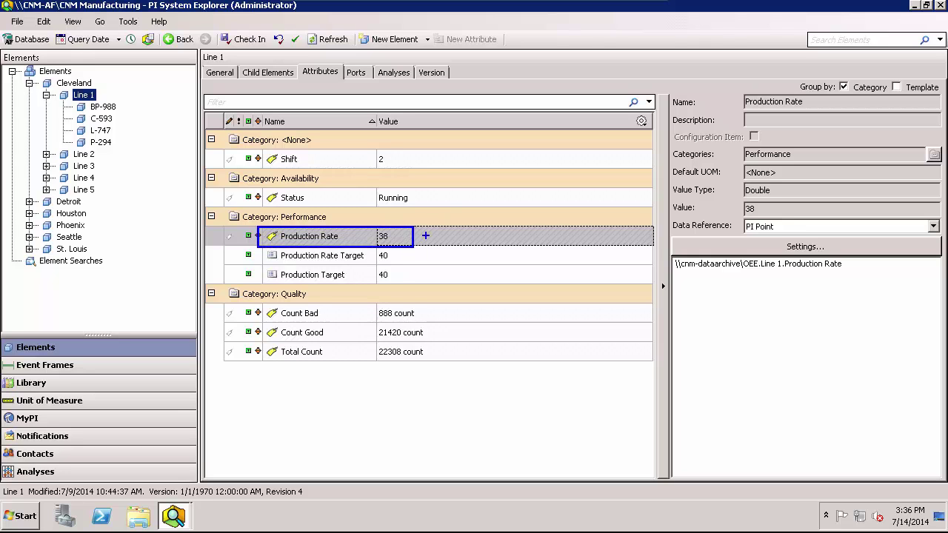
left_click_drag(428, 232, 460, 202)
key("Escape")
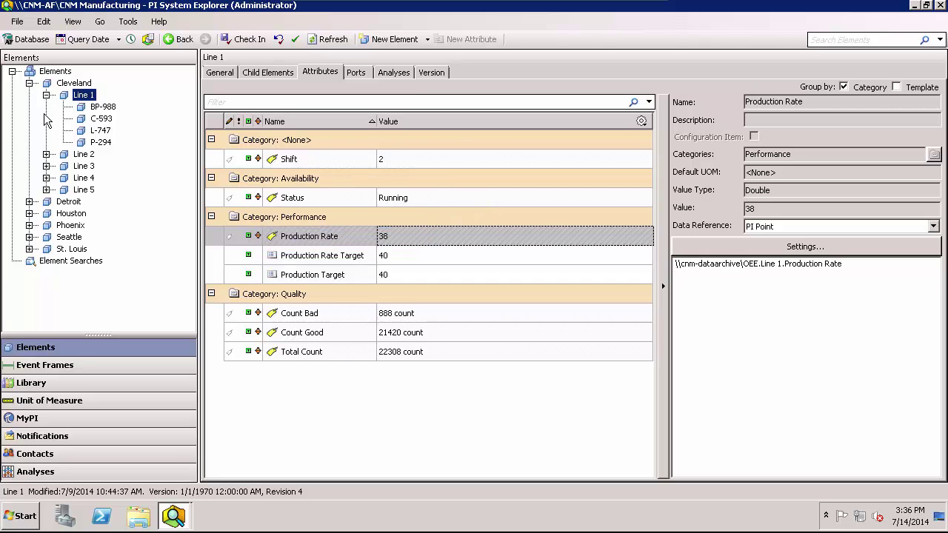
Add a Line Avg Production attribute to Downtime, described as the parent line's average production rate
left_click(55, 379)
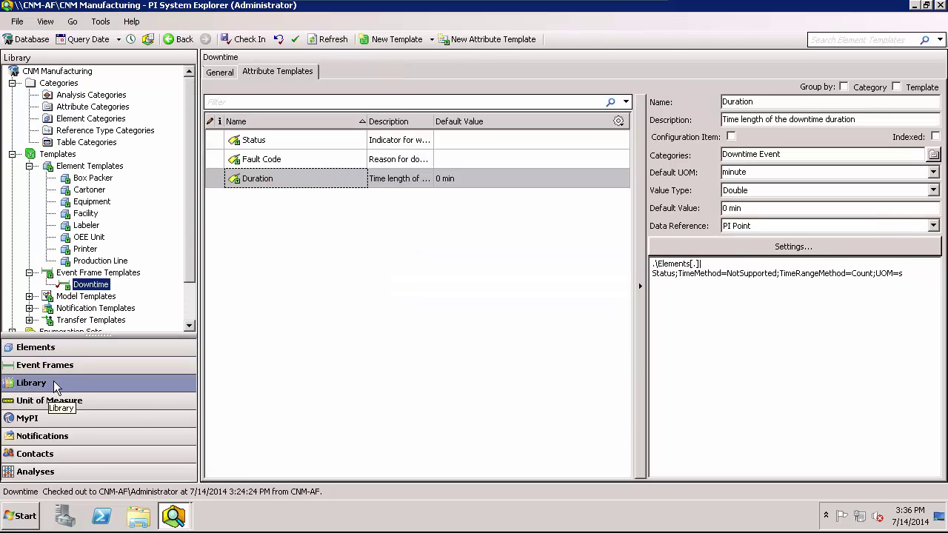
right_click(393, 201)
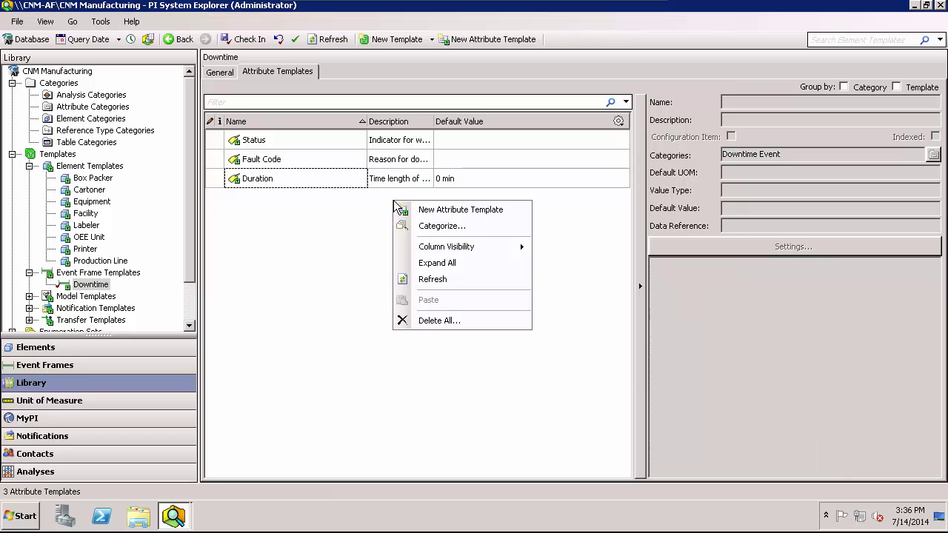
left_click(424, 211)
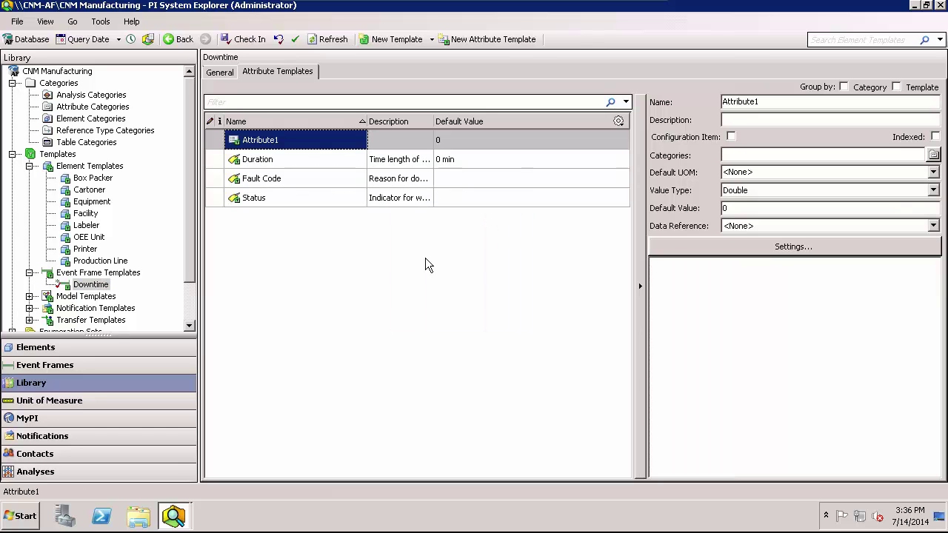
type("Lin")
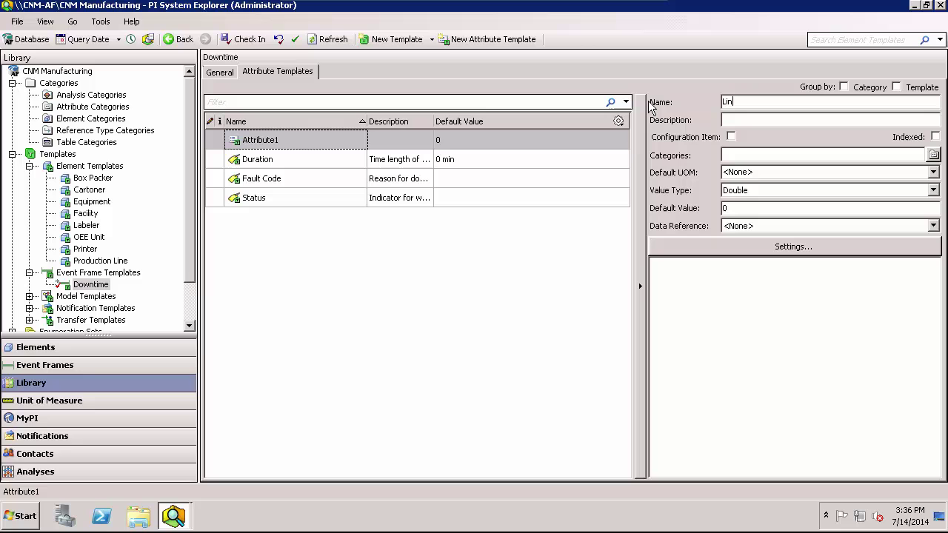
type("e Avg Pro")
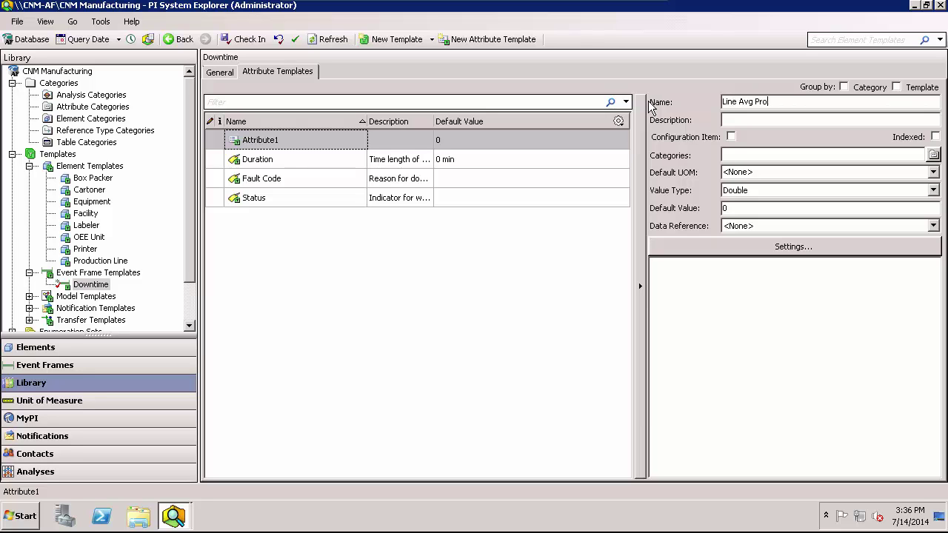
type("duction")
left_click(727, 120)
type("Aver")
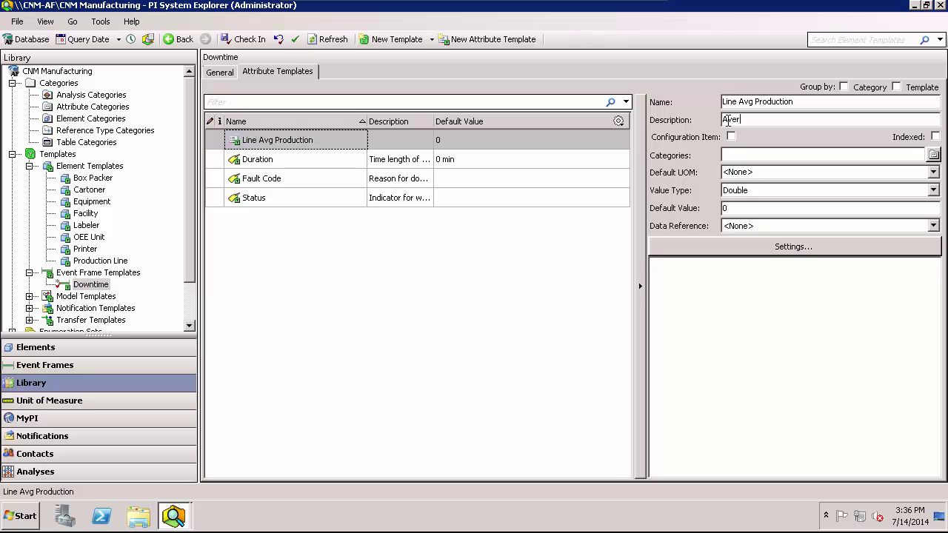
type("age production rate of the parent line")
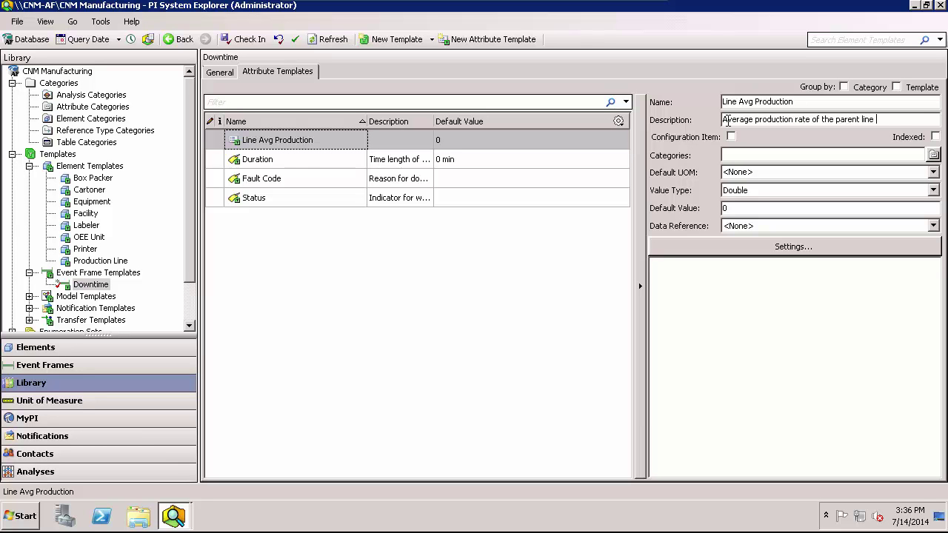
type(" for equipment piece")
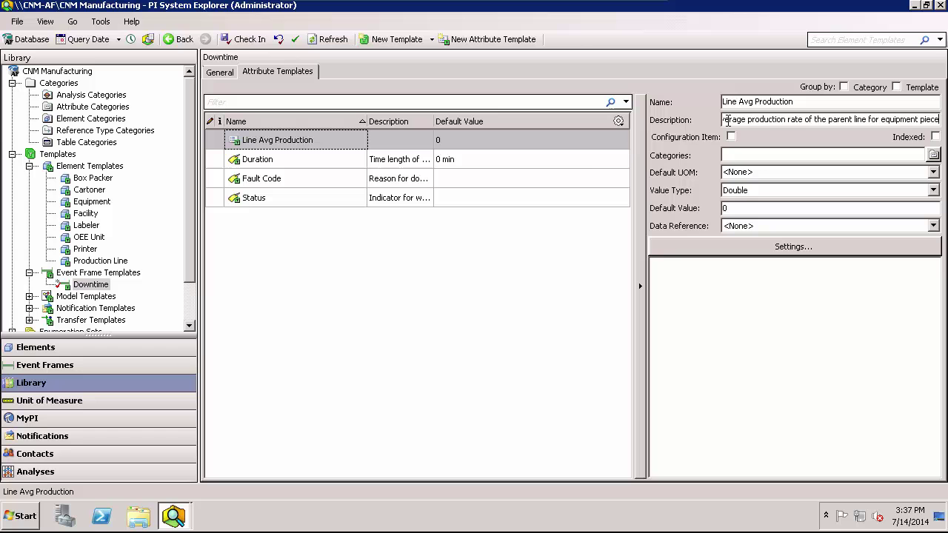
Give Line Avg Production the Performance category, count unit and a PI Point data reference
left_click(933, 155)
left_click(379, 234)
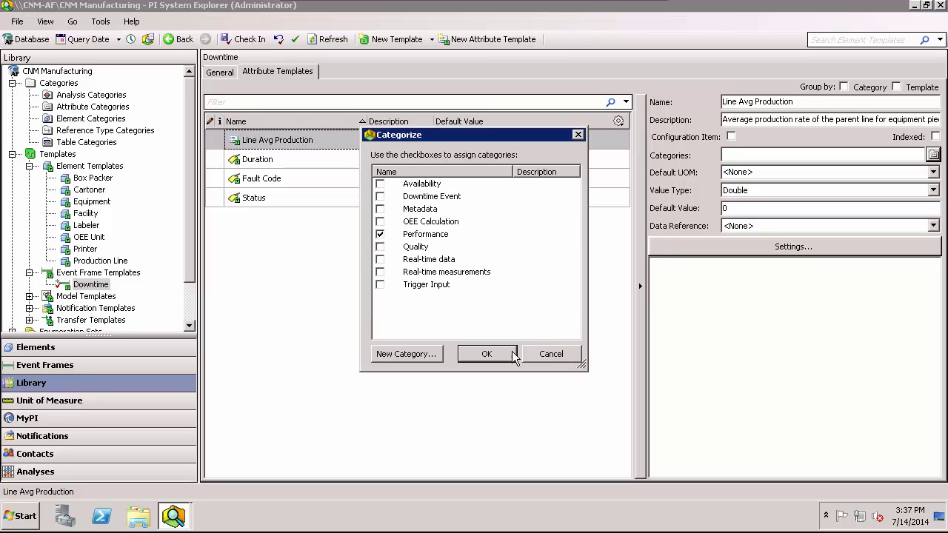
left_click(489, 354)
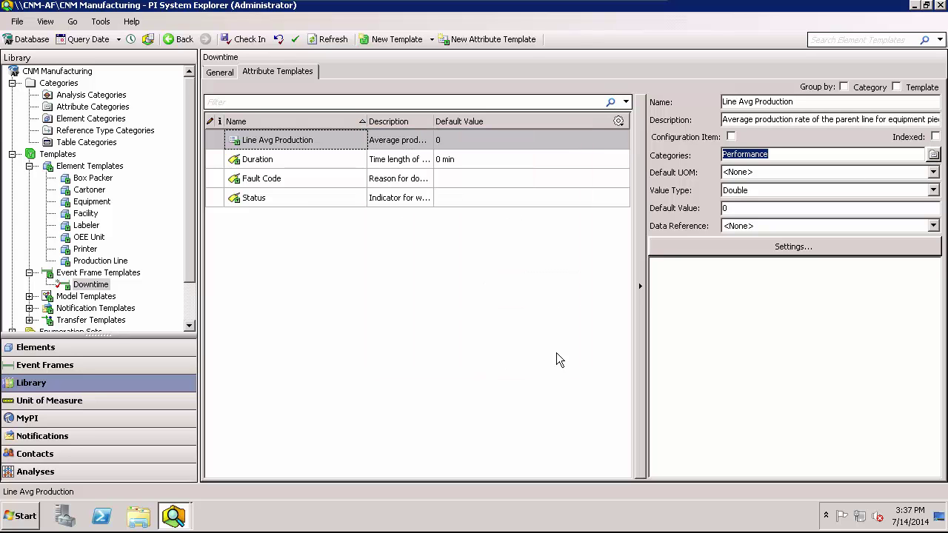
left_click(932, 172)
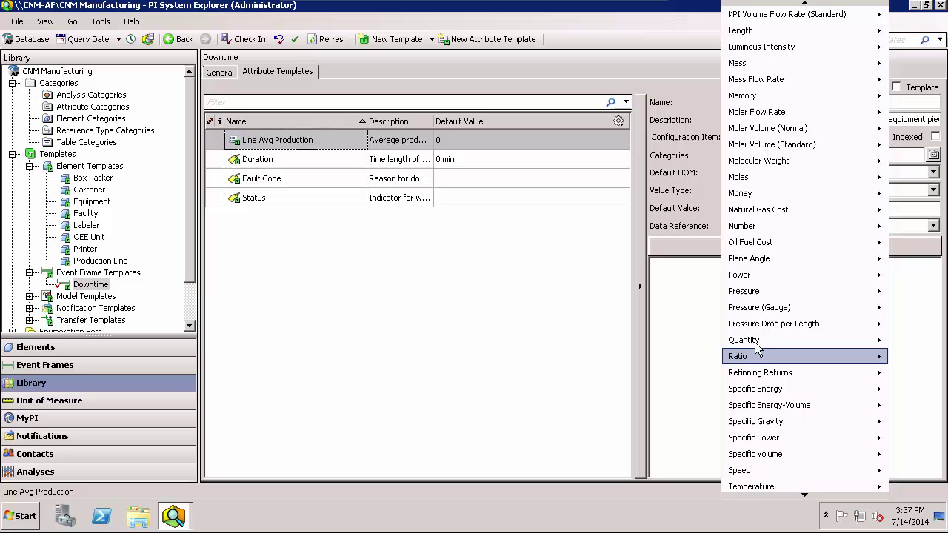
left_click(910, 343)
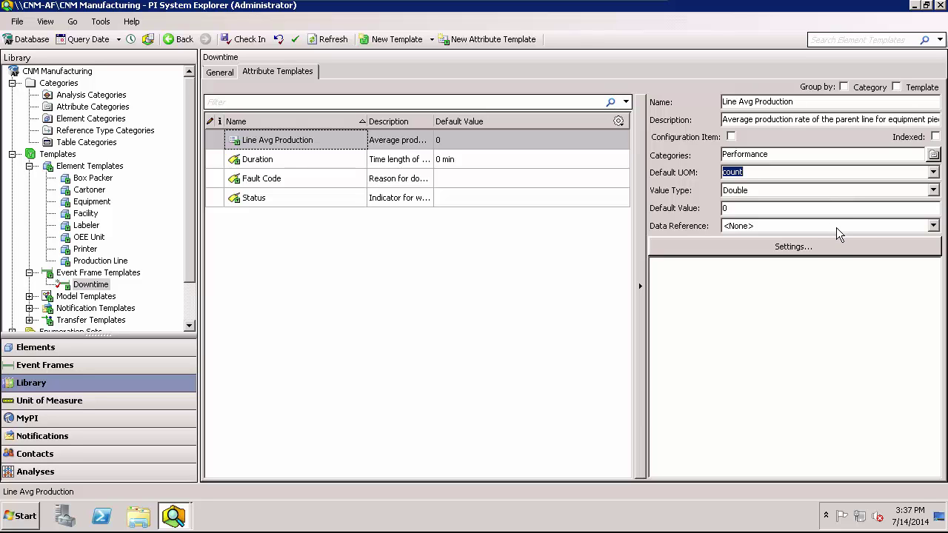
left_click(932, 225)
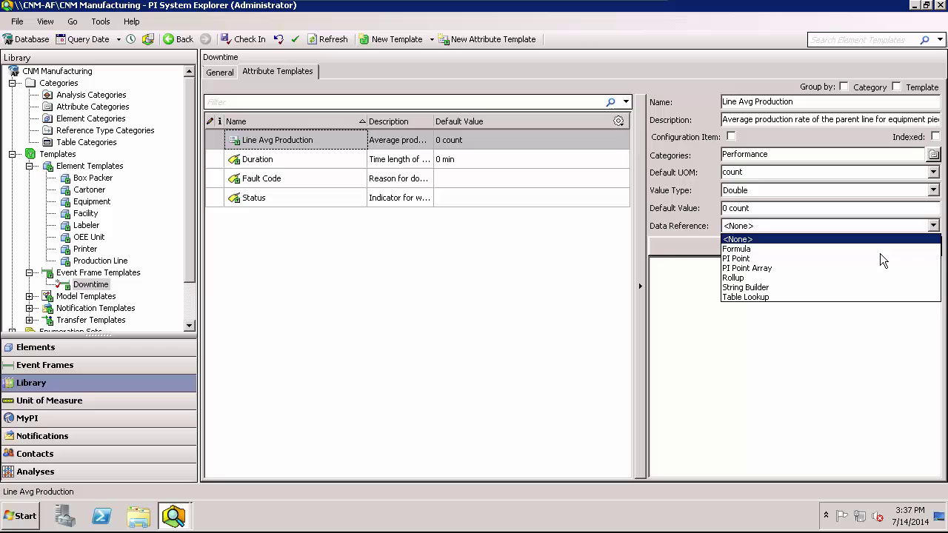
left_click(800, 258)
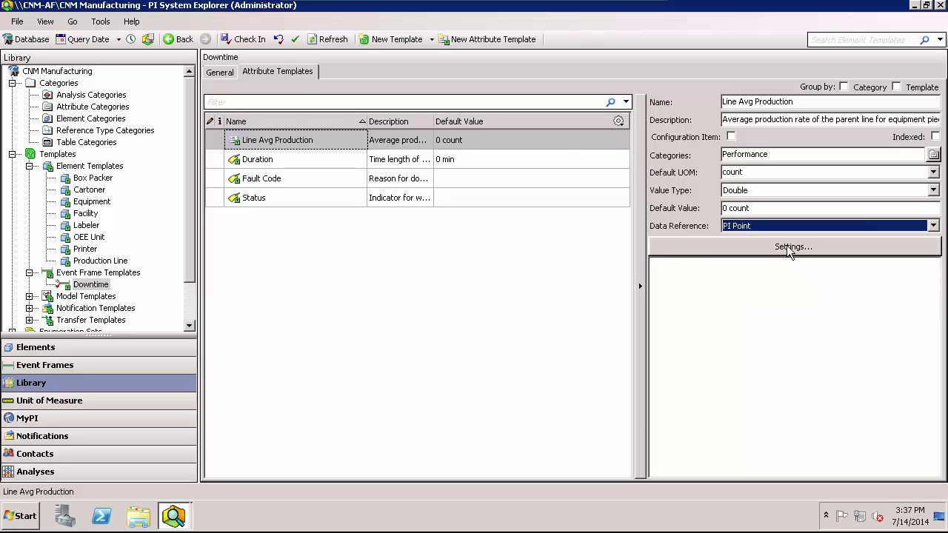
Reference .\Elements[.]\..\|Production Rate, averaged over the event's time range
left_click(790, 249)
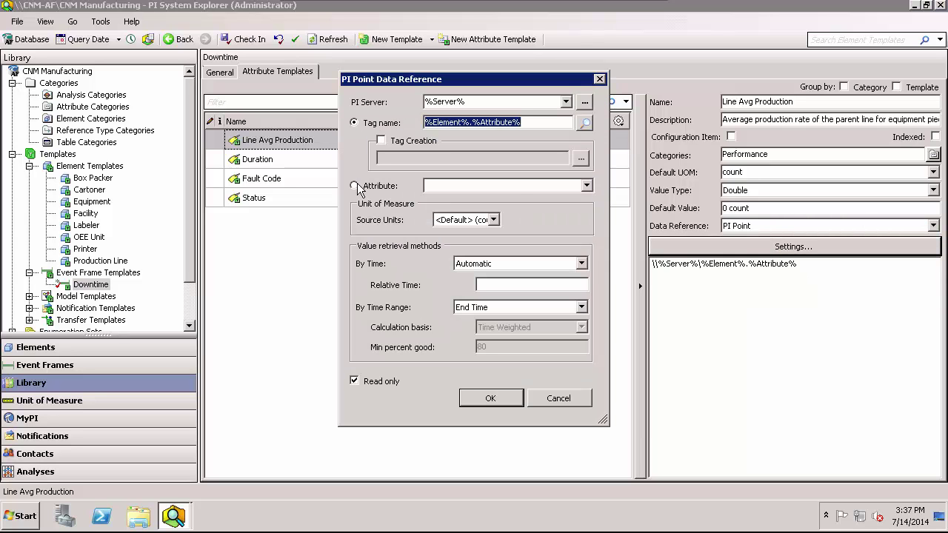
left_click(356, 186)
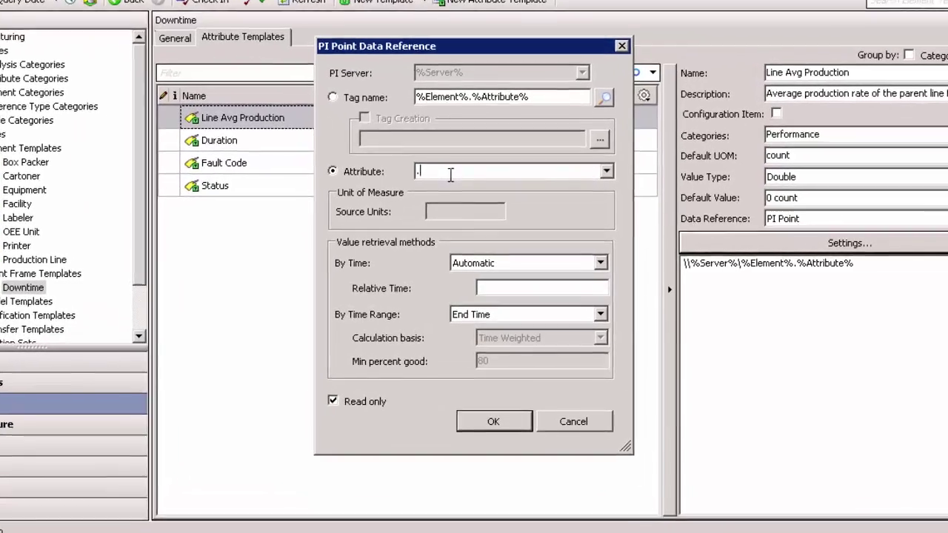
type(".")
type("\\E")
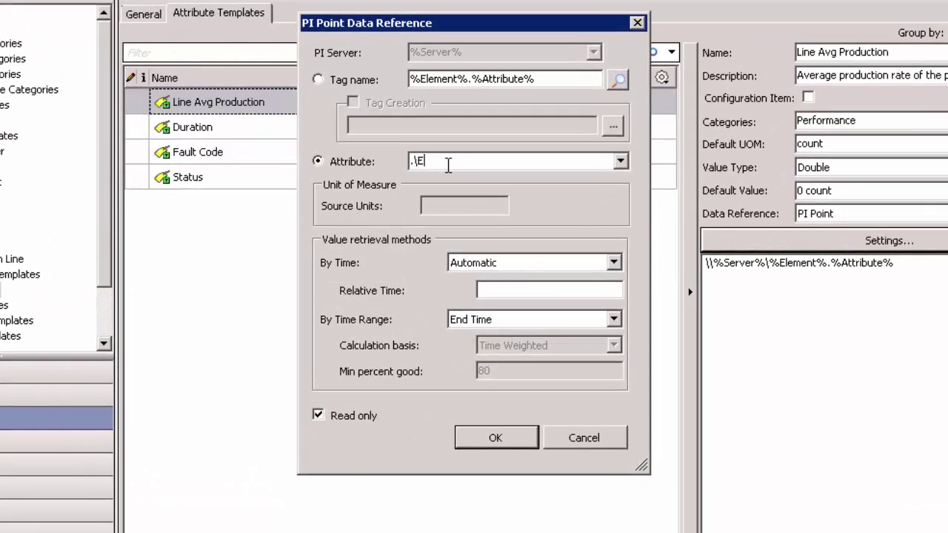
type("lements[.]")
type("\\")
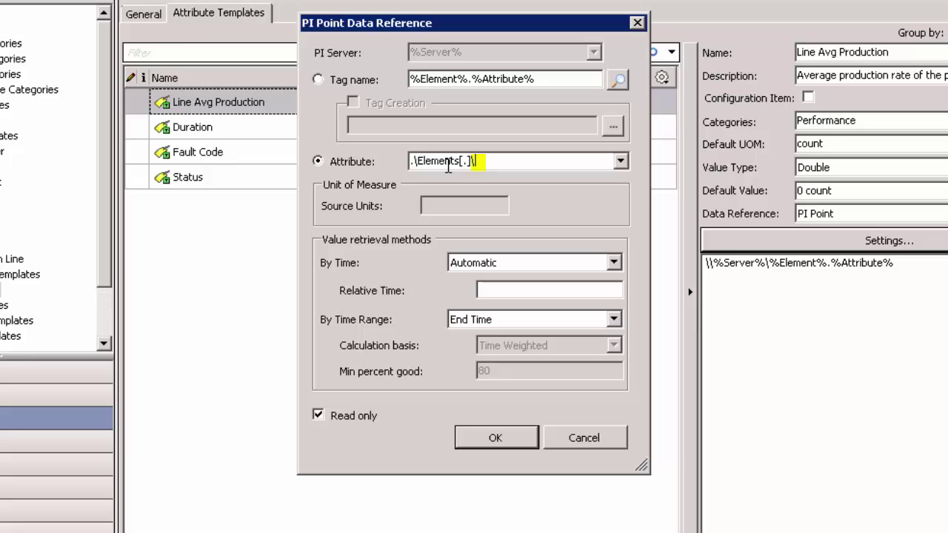
type("..")
type("\\")
type("|Pro")
type("duction Ra")
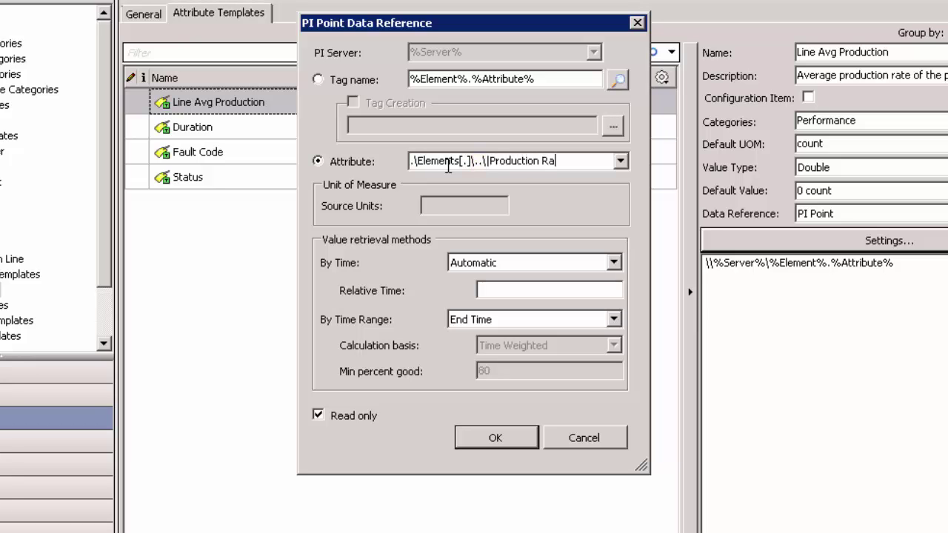
type("te")
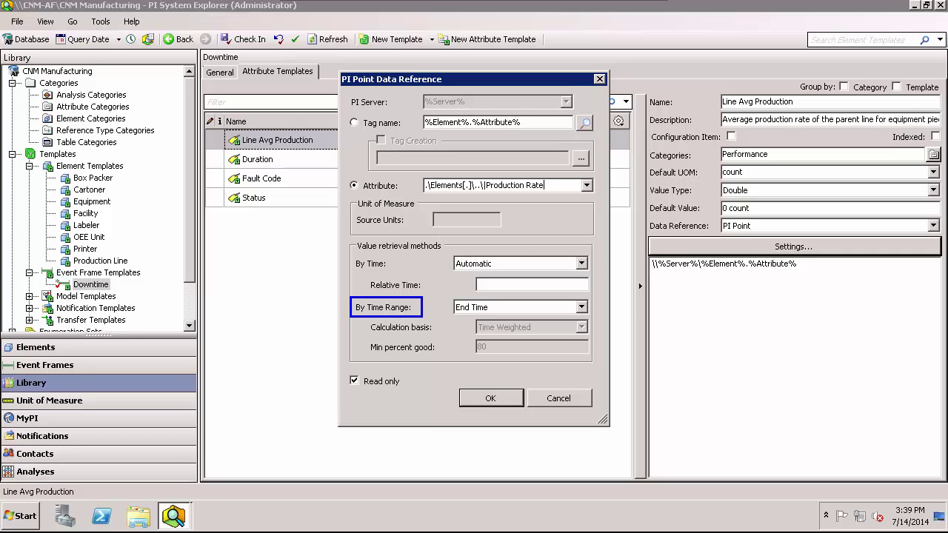
left_click(581, 307)
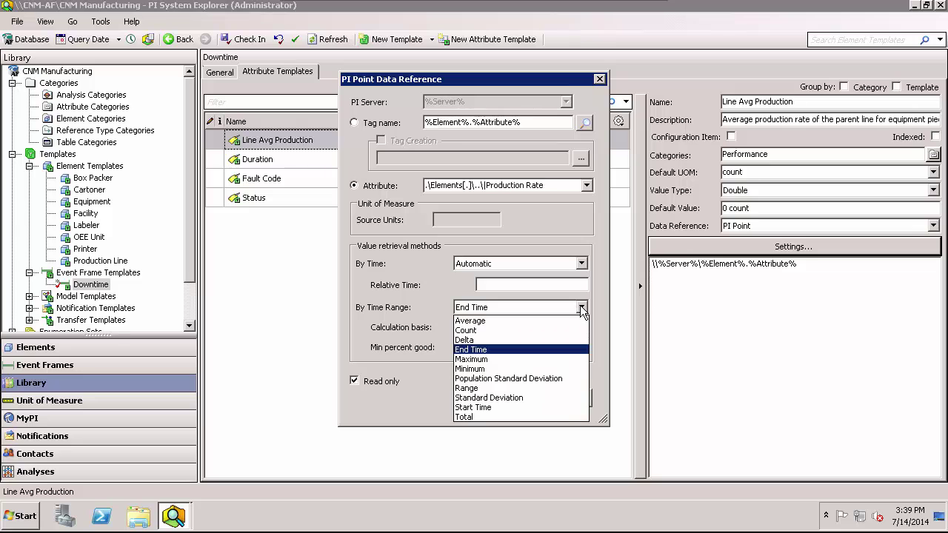
left_click(543, 320)
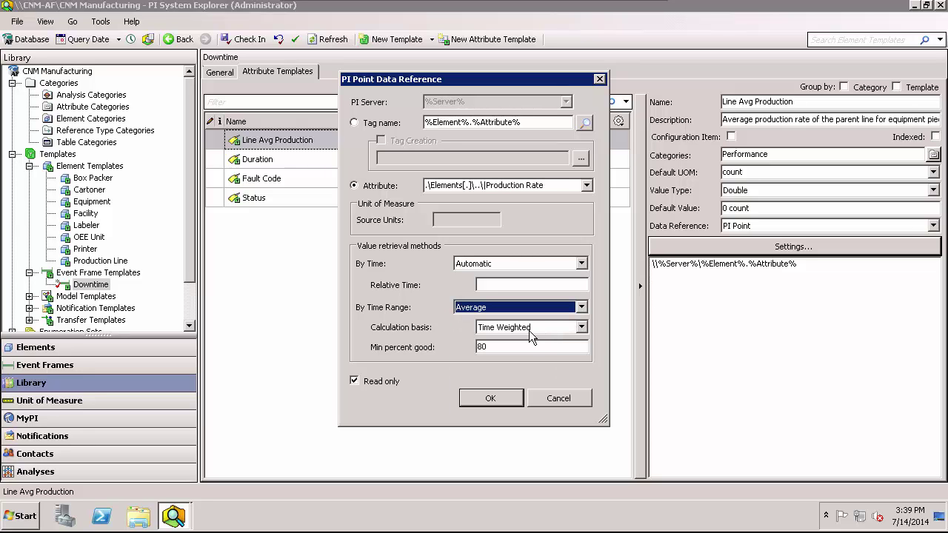
left_click(492, 399)
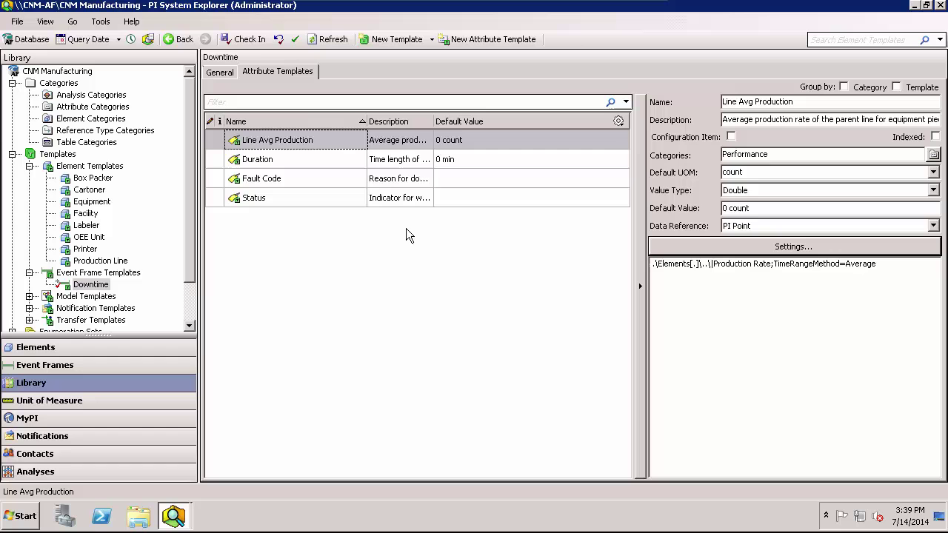
Check in the Downtime template changes to the database
left_click(250, 41)
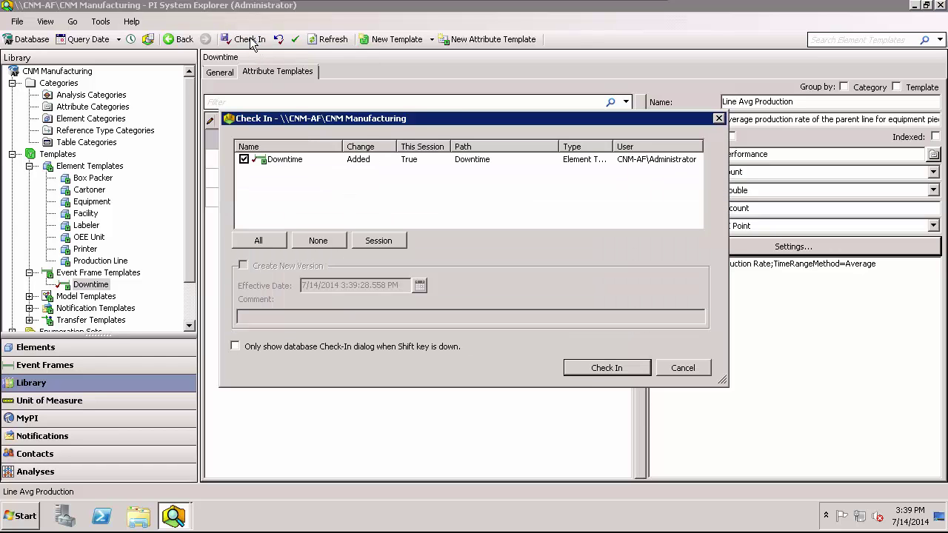
left_click(585, 367)
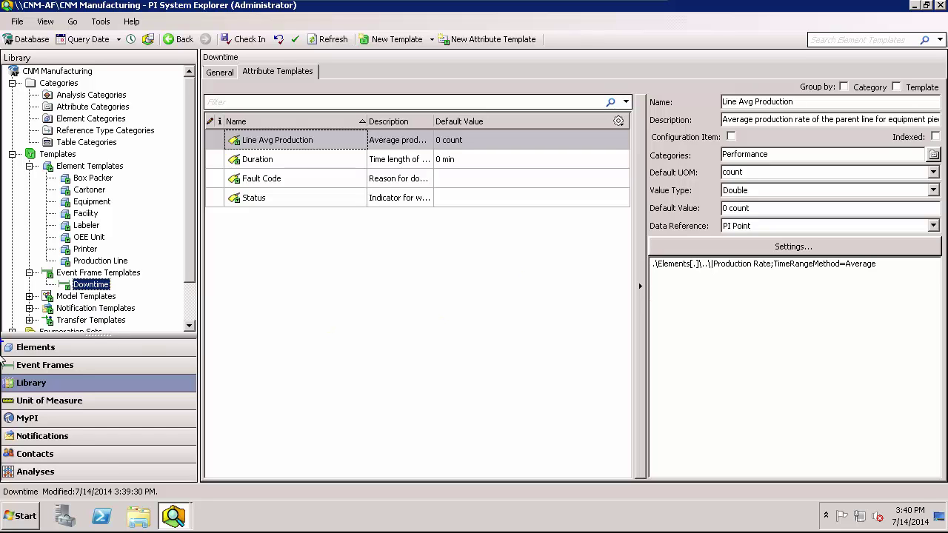
mouse_move(5, 357)
left_mouse_down()
mouse_move(74, 378)
mouse_move(86, 365)
left_mouse_up()
left_click(87, 367)
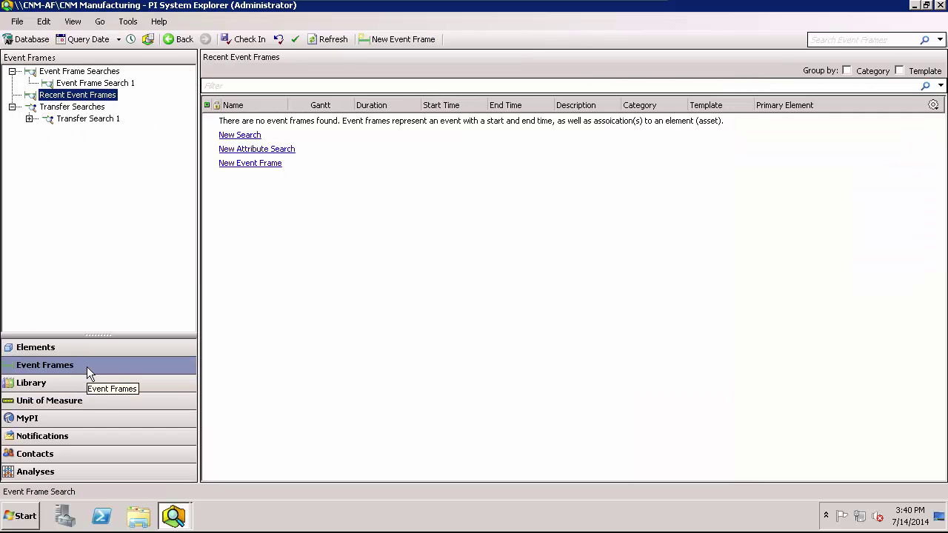
left_click(270, 169)
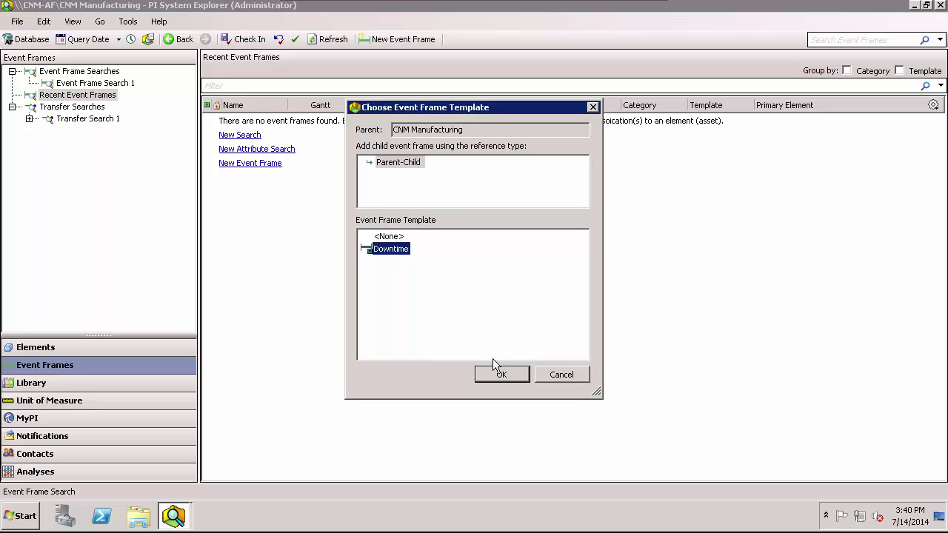
left_click(502, 375)
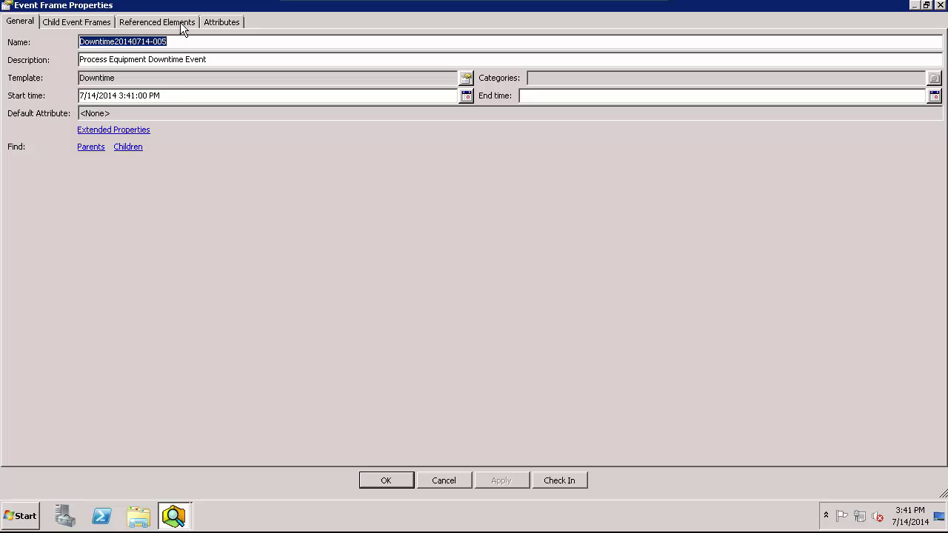
left_click(179, 42)
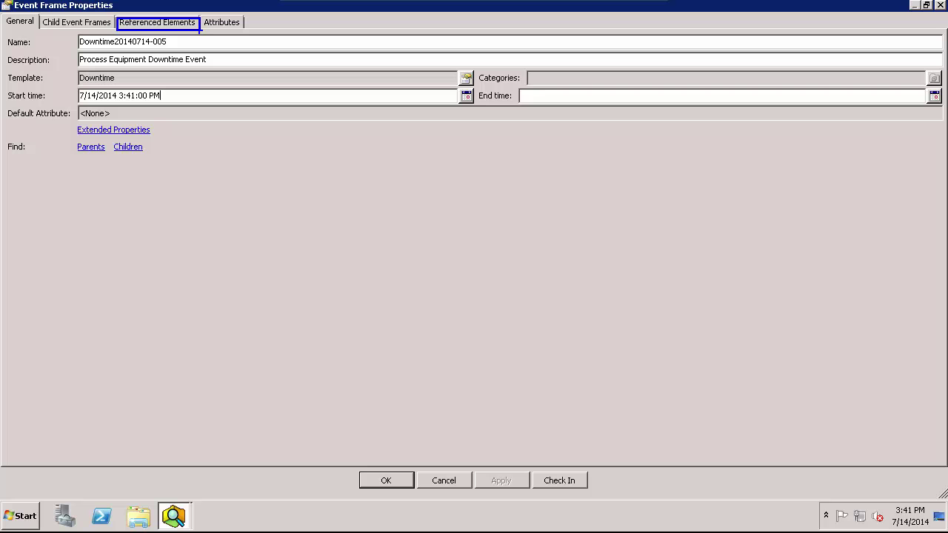
left_click(135, 24)
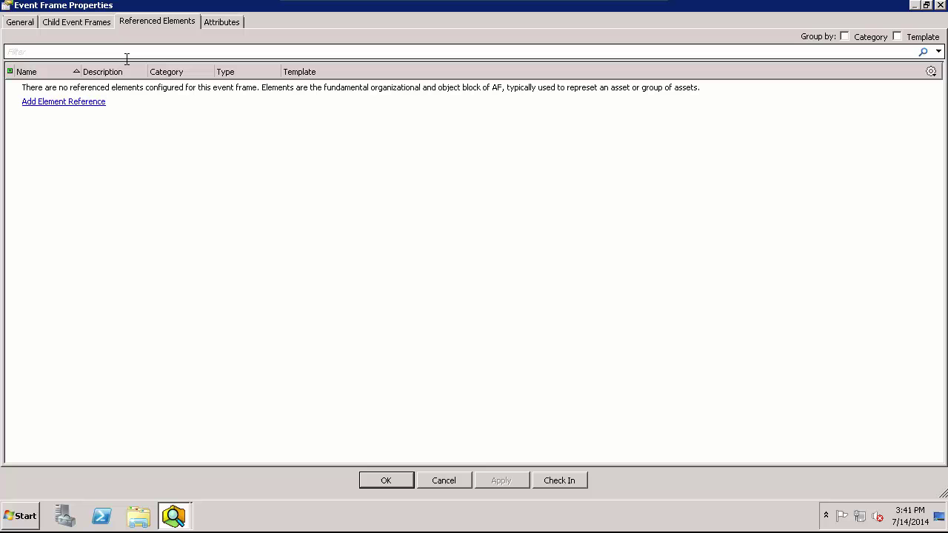
Add an element reference to P-199 under Cleveland > Line 3
left_click(93, 104)
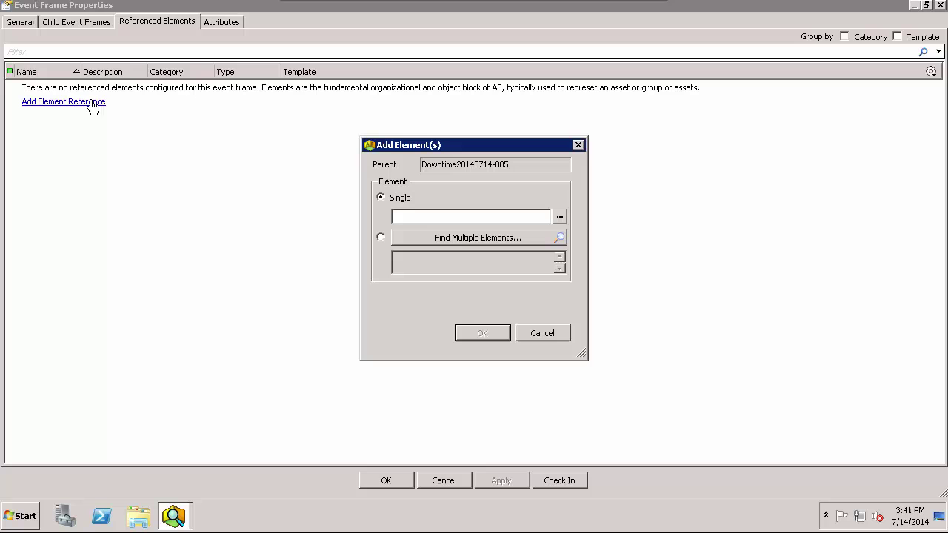
left_click(560, 217)
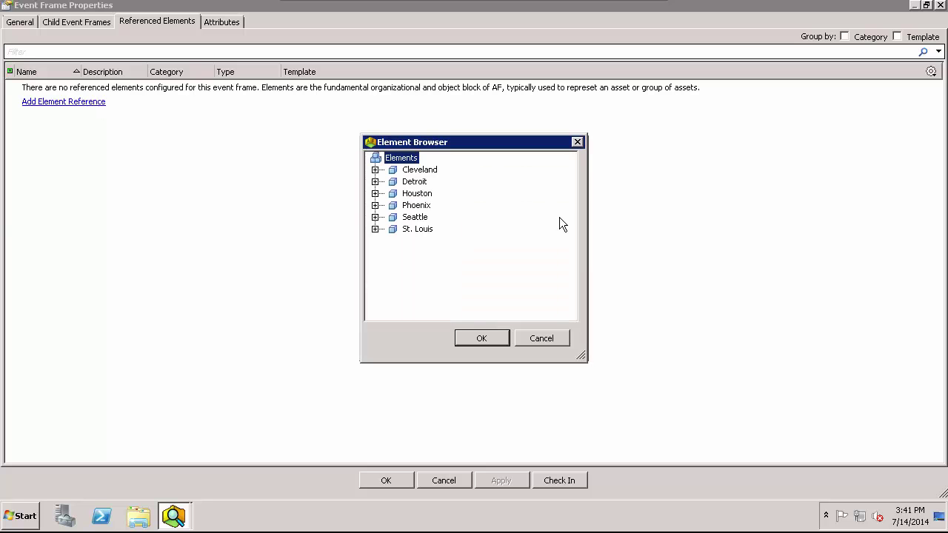
left_click(374, 169)
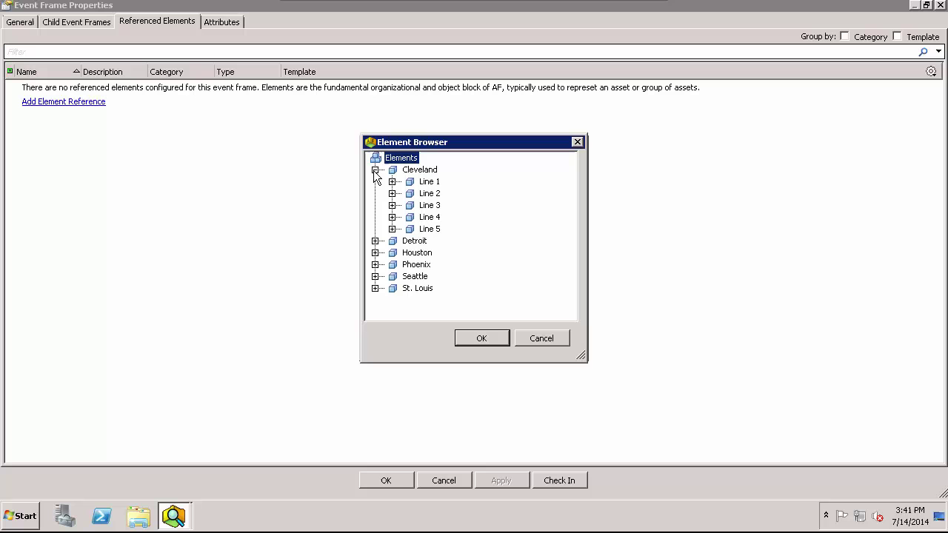
left_click(391, 205)
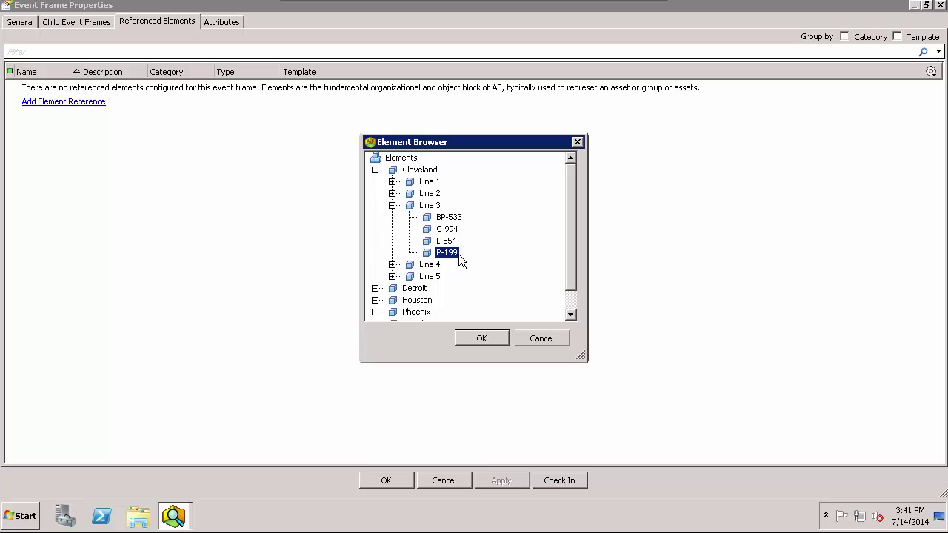
left_click(486, 339)
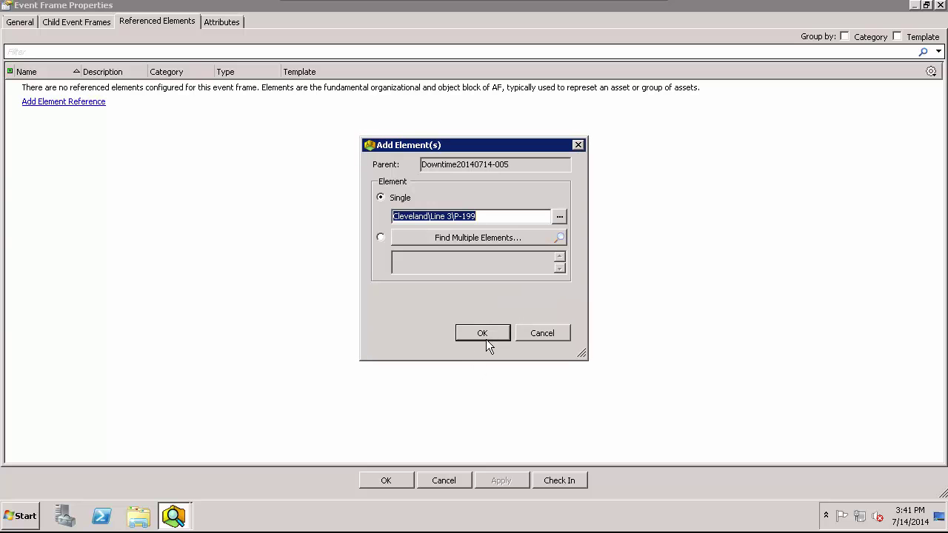
left_click(487, 333)
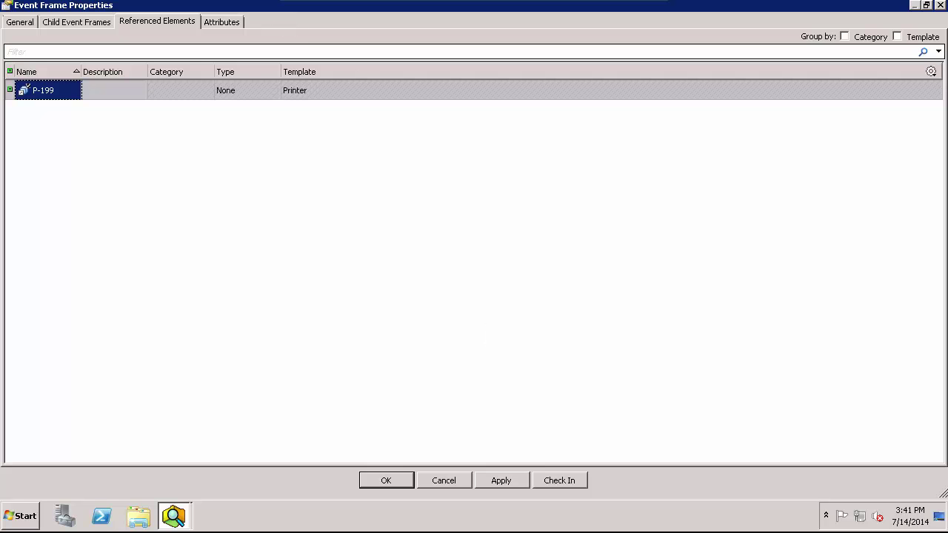
left_click_drag(204, 12, 247, 34)
Review the attributes: Status Downtime, Fault Code Component Jams, Line Avg Production 37 count
left_click(238, 22)
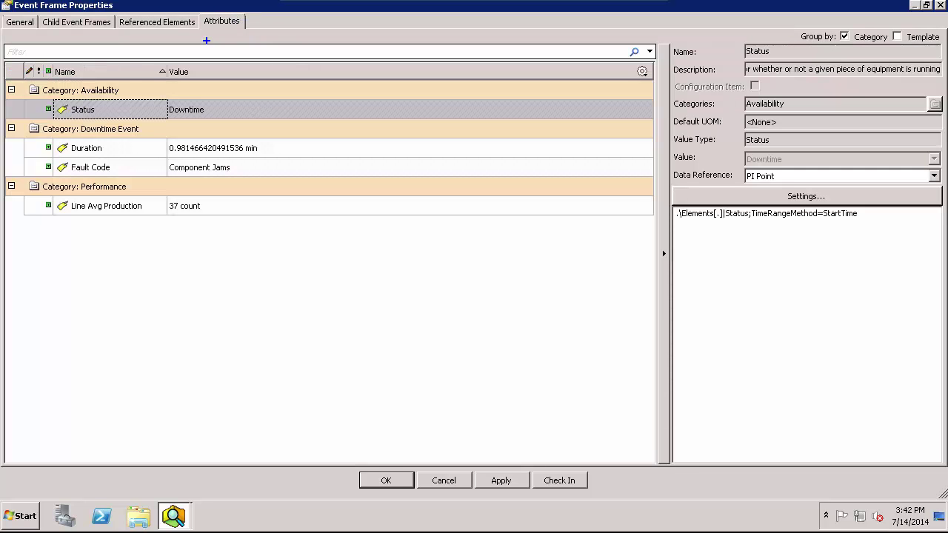
mouse_move(170, 92)
left_mouse_down()
mouse_move(174, 122)
mouse_move(280, 227)
left_mouse_up()
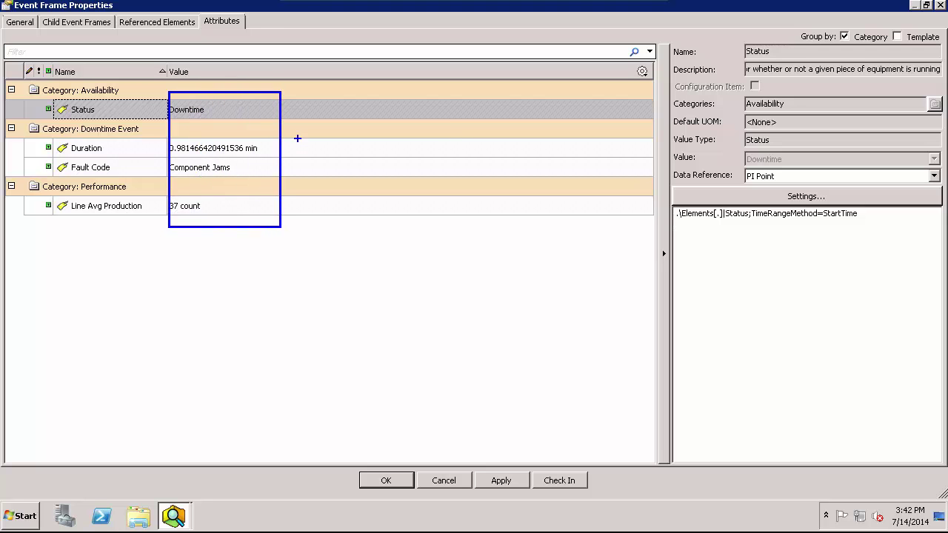
left_click_drag(297, 108, 363, 80)
left_click_drag(301, 170, 356, 176)
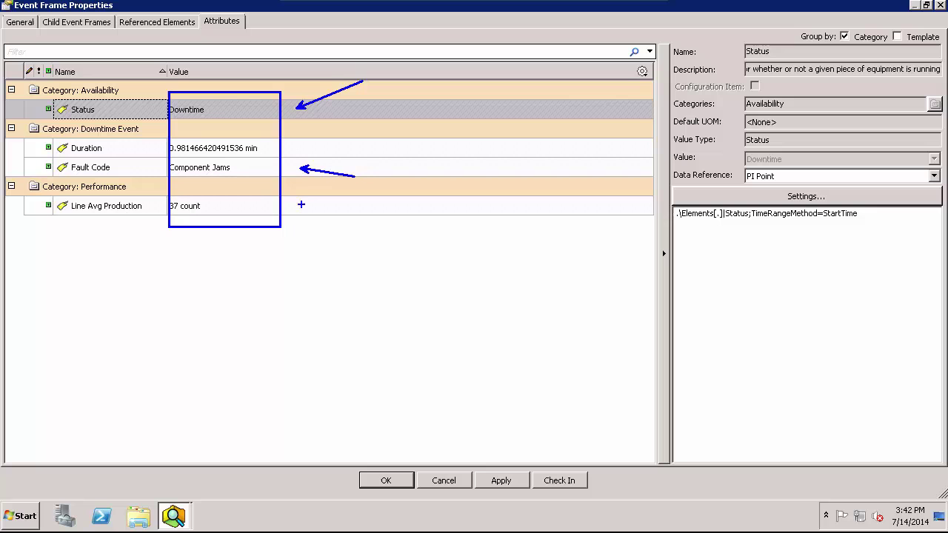
left_click_drag(295, 205, 387, 258)
key("Escape")
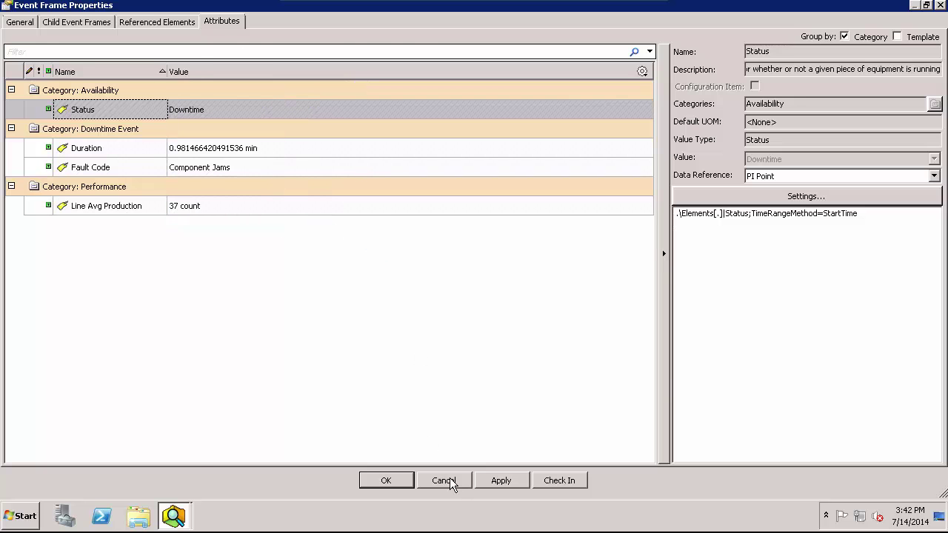
Cancel the Event Frame Properties window without saving the test event frame
left_click(445, 480)
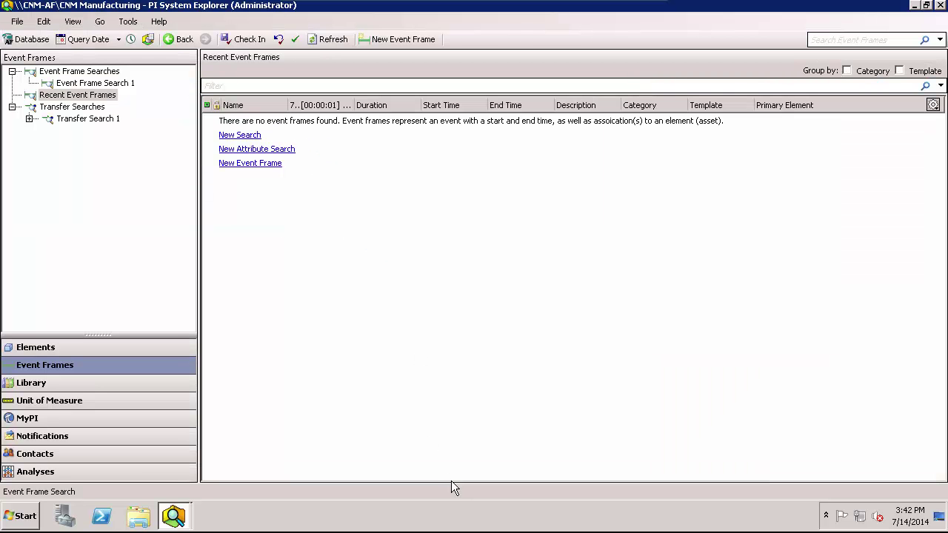